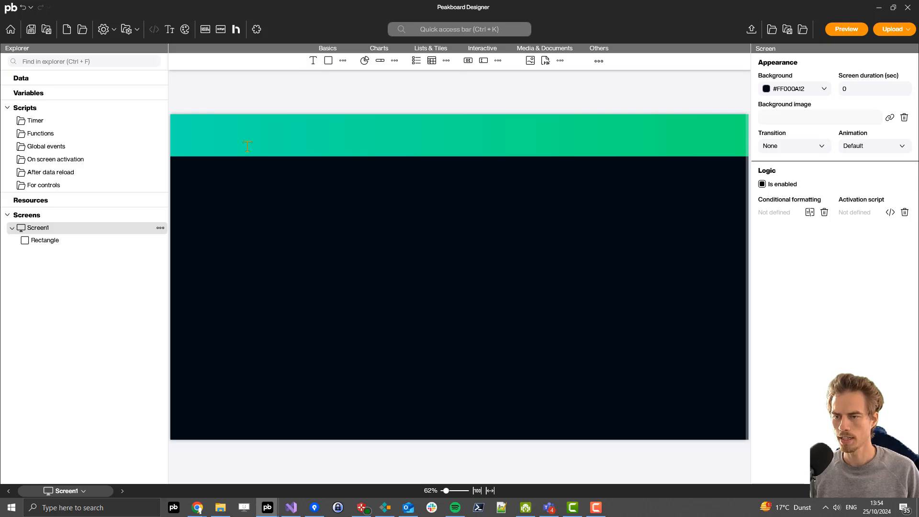
Place a text control on the green header, 740 wide by 100 high at left 40, top 20, using the header1 font.
{"action": "left_click", "coordinate": [240, 173]}
{"action": "left_click_drag", "start_coordinate": [240, 172], "coordinate": [187, 134]}
{"action": "left_click_drag", "start_coordinate": [274, 139], "coordinate": [405, 136]}
{"action": "left_click", "coordinate": [789, 295]}
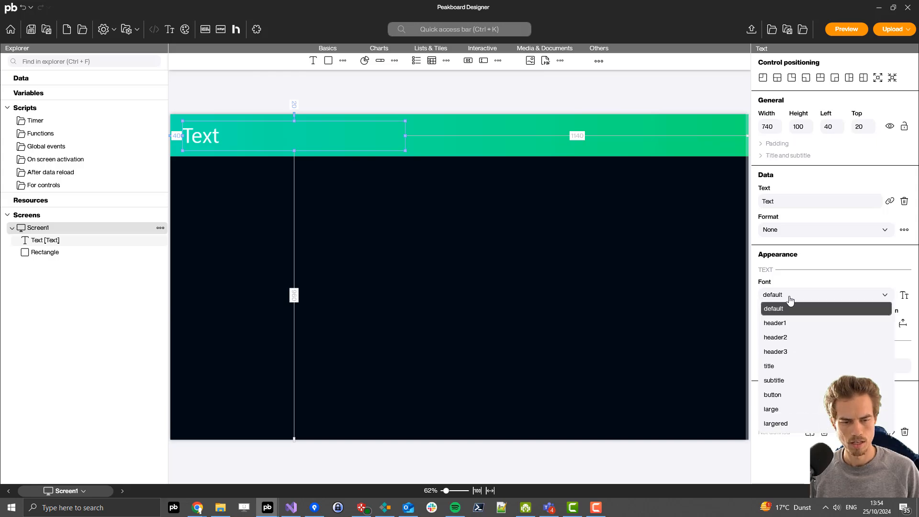
{"action": "left_click", "coordinate": [780, 343]}
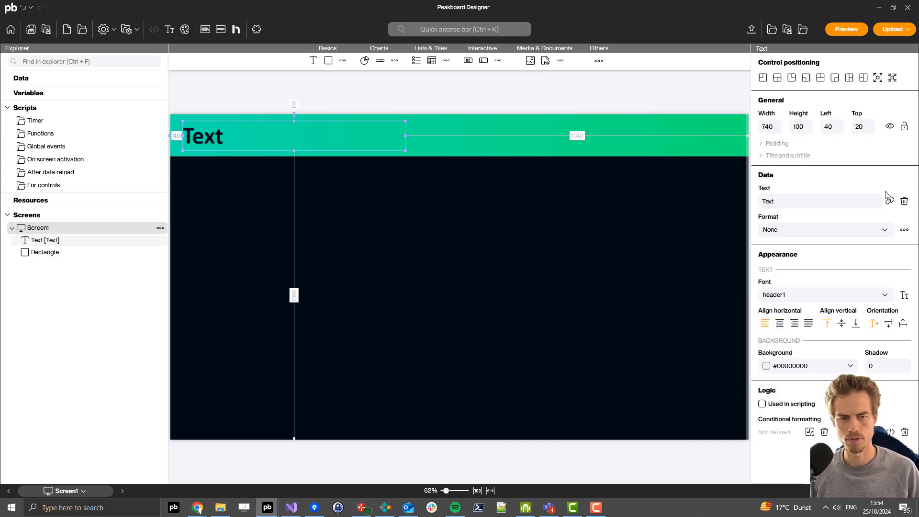
Set the header text control's content to "Punching machine A01".
{"action": "double_click", "coordinate": [840, 202]}
{"action": "type", "text": "P"}
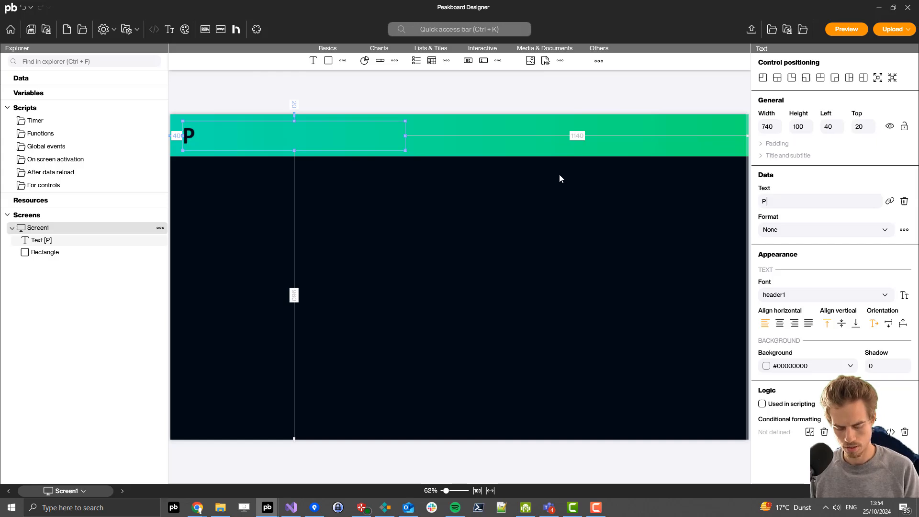
{"action": "type", "text": "unchin"}
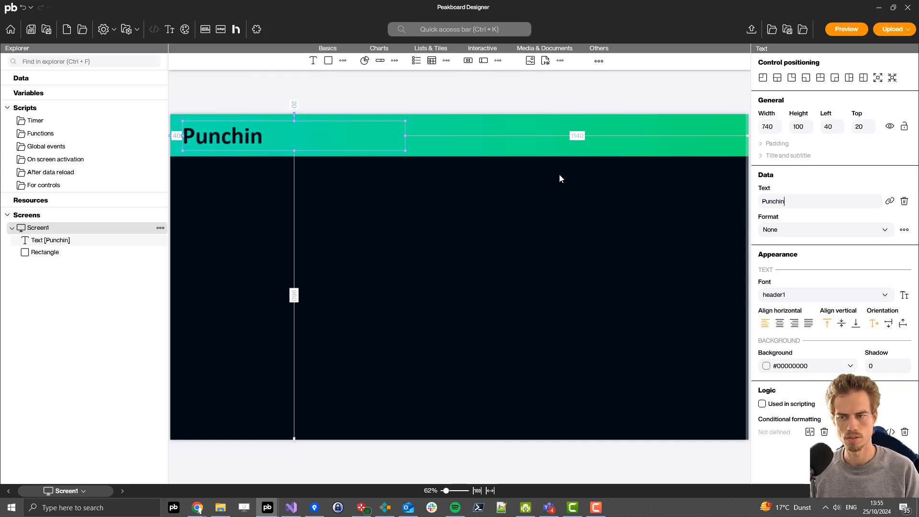
{"action": "type", "text": "g machine A01"}
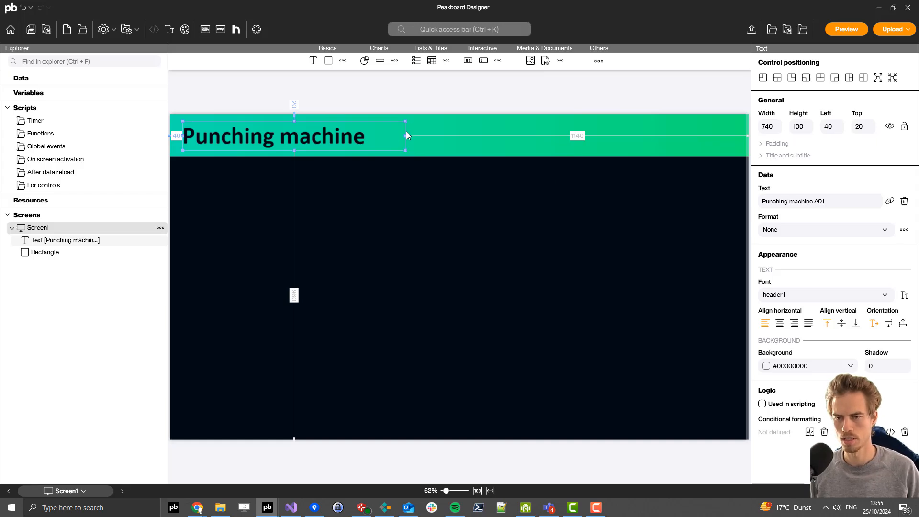
{"action": "left_click", "coordinate": [544, 294]}
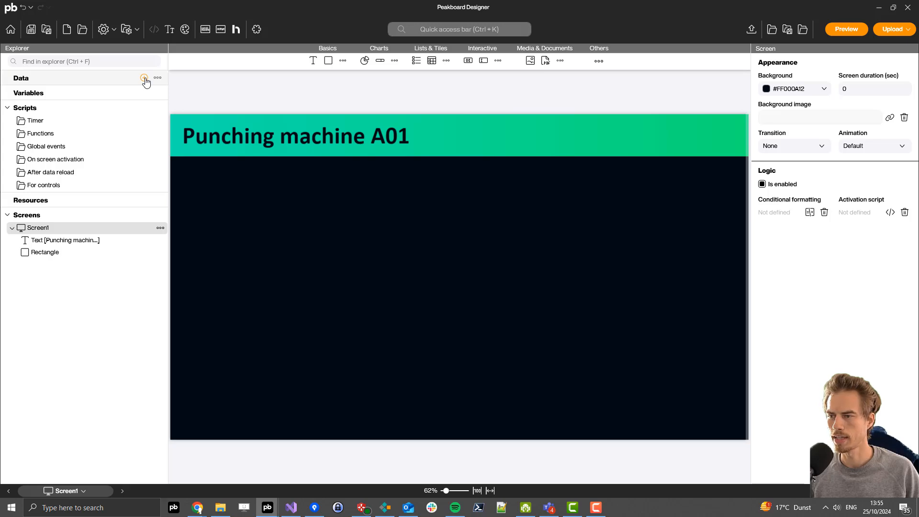
Add a Siemens S7 data source named S7 that connects to IP address 192.168.20.50.
{"action": "left_click", "coordinate": [144, 78]}
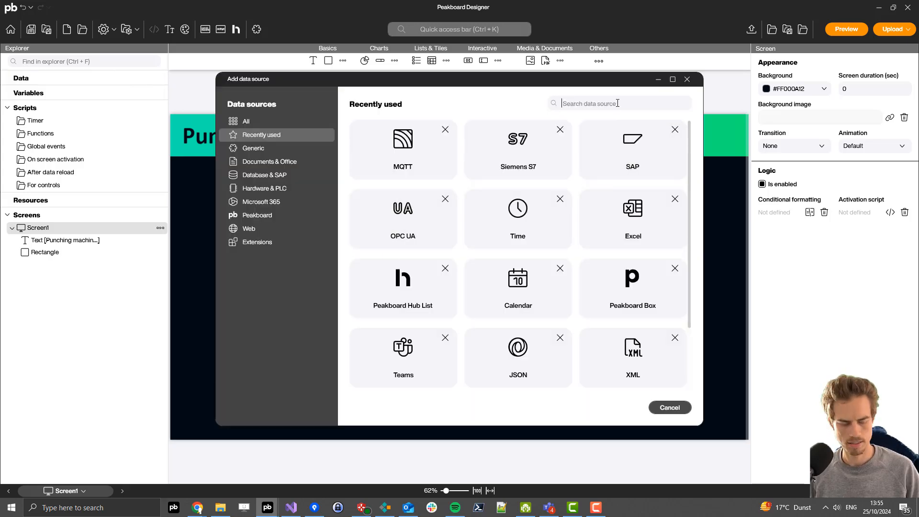
{"action": "type", "text": "s7"}
{"action": "left_click", "coordinate": [416, 170]}
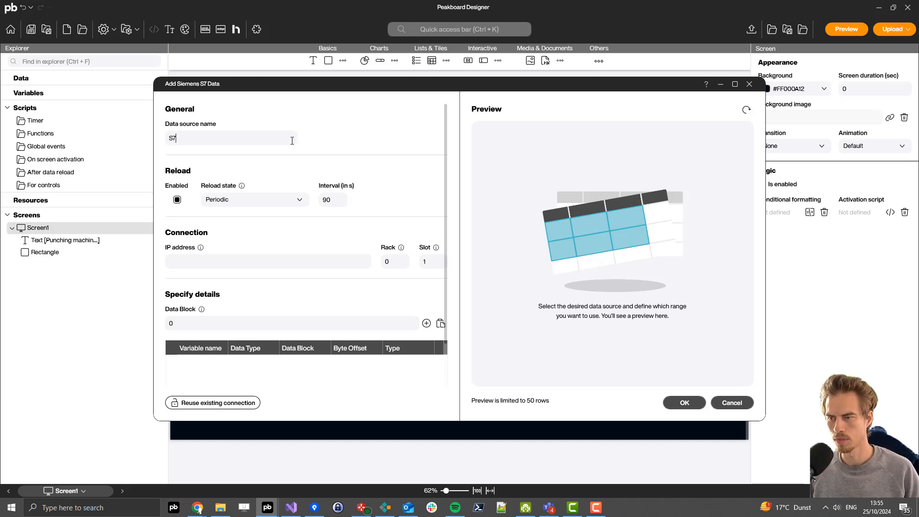
{"action": "left_click", "coordinate": [288, 262]}
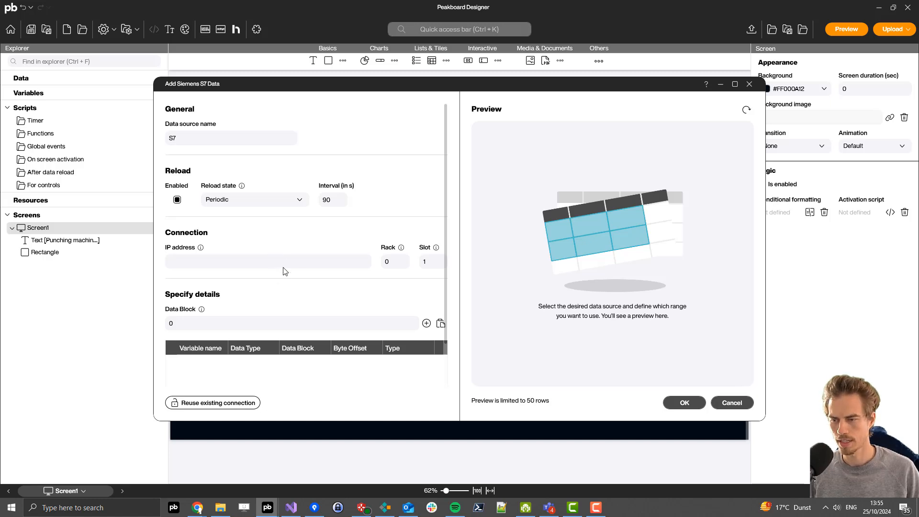
{"action": "type", "text": "192.168.20.50"}
Add a PLC variable named Parts to the S7 source and set its data block to 4.
{"action": "scroll", "coordinate": [363, 238], "scroll_direction": "down", "scroll_amount": 1}
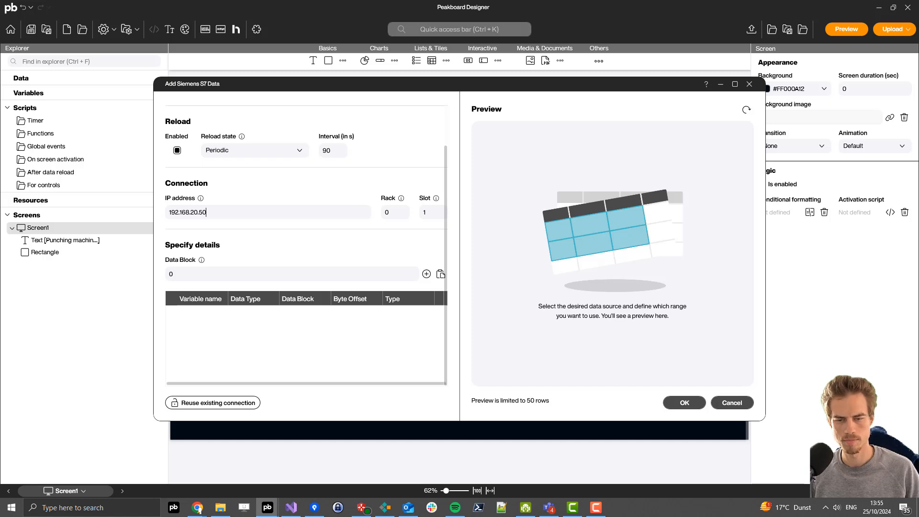
{"action": "left_click", "coordinate": [426, 277]}
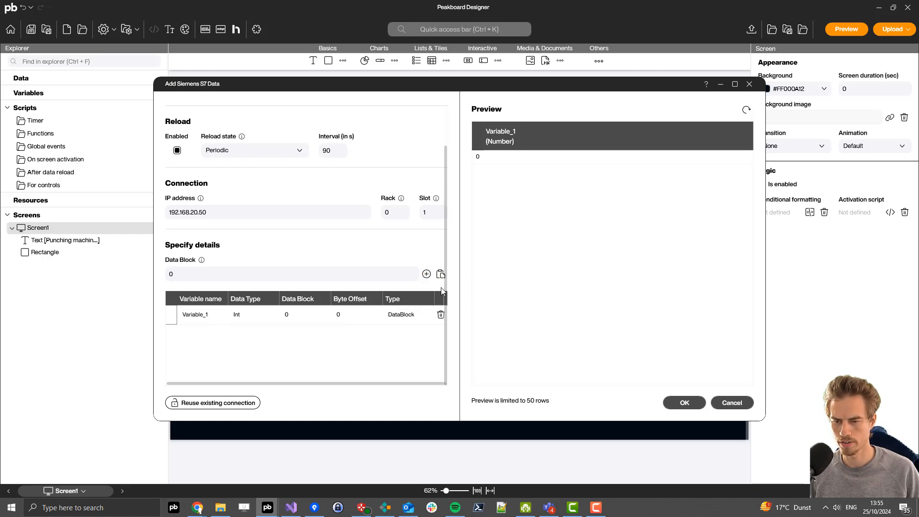
{"action": "double_click", "coordinate": [206, 321]}
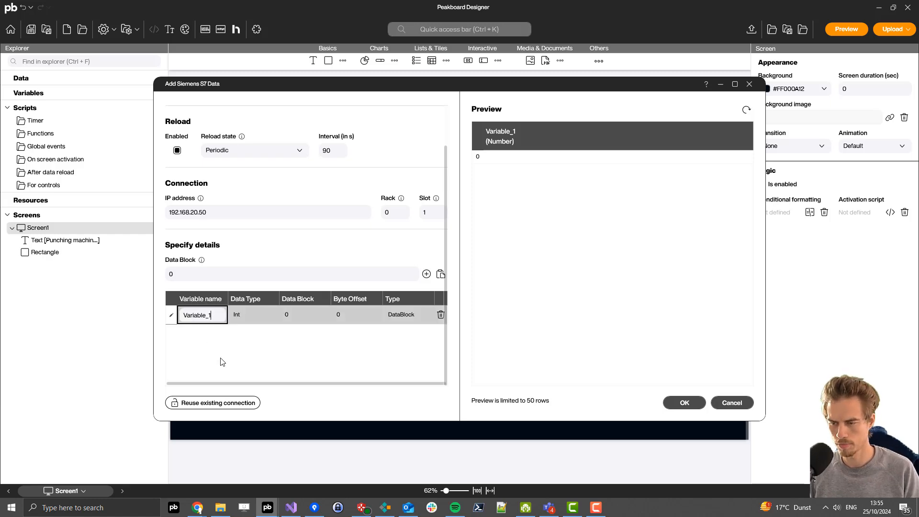
{"action": "key", "text": "ctrl+a"}
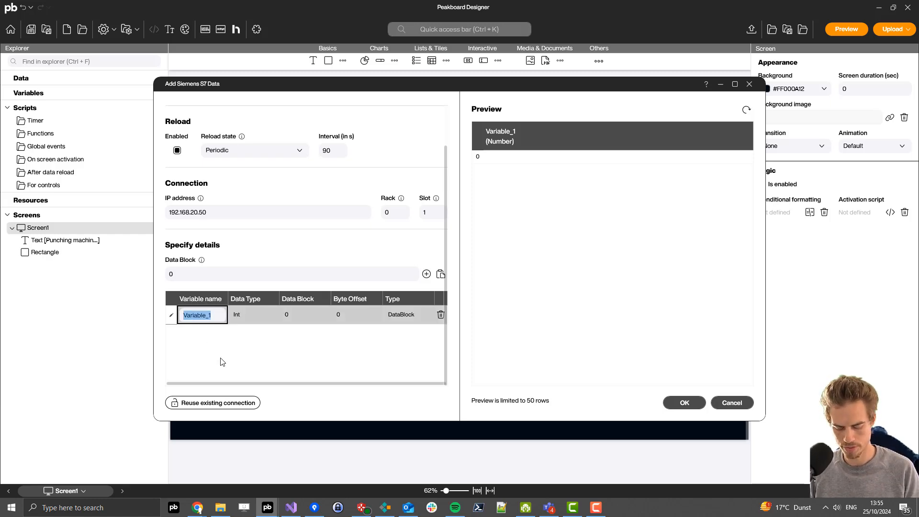
{"action": "type", "text": "Parts"}
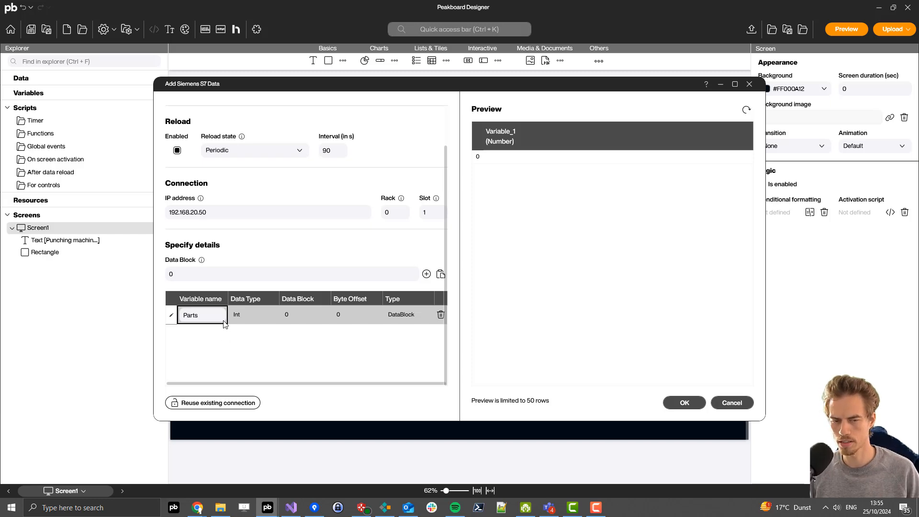
{"action": "left_click", "coordinate": [294, 318]}
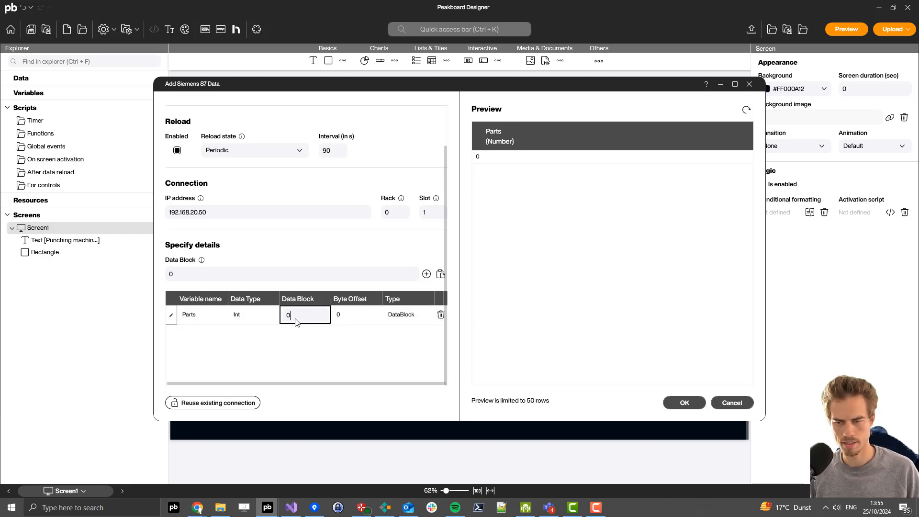
{"action": "type", "text": "4"}
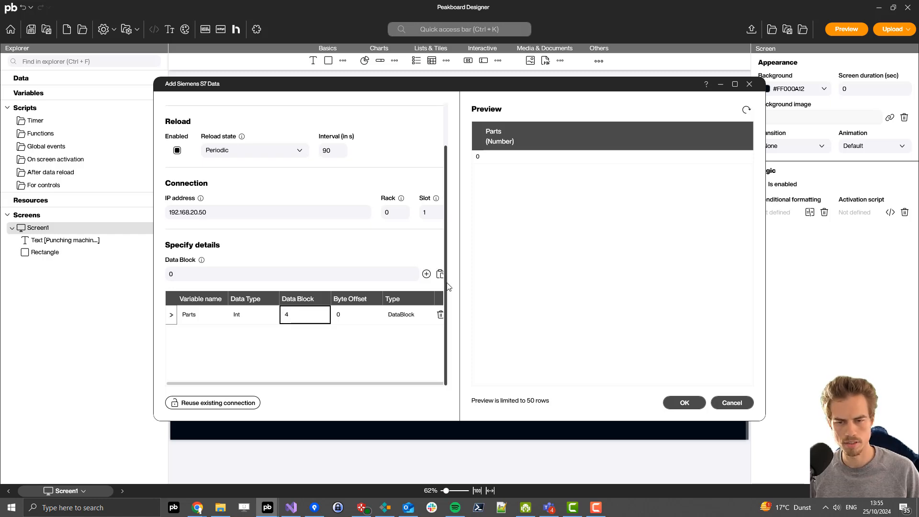
{"action": "left_click", "coordinate": [440, 274]}
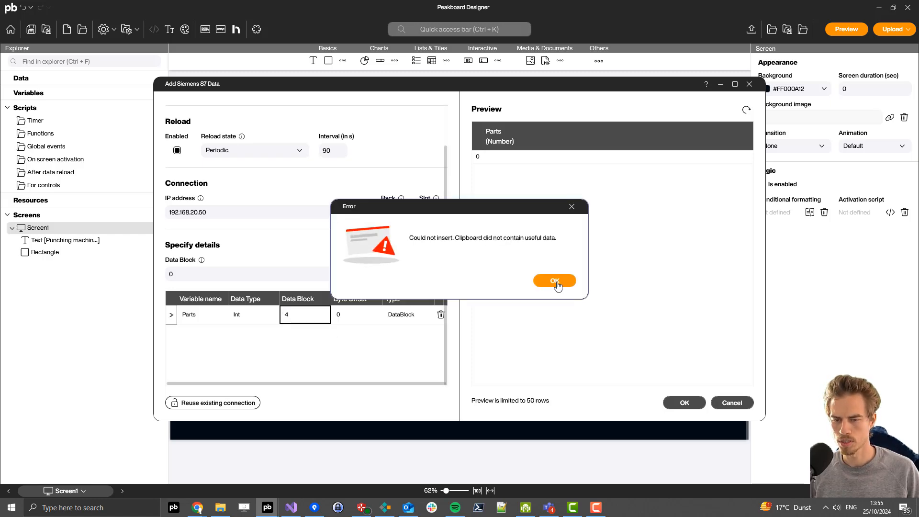
{"action": "left_click", "coordinate": [550, 281]}
Add a second PLC variable named State to the S7 source with data type Bit.
{"action": "left_click", "coordinate": [427, 274]}
{"action": "double_click", "coordinate": [203, 335]}
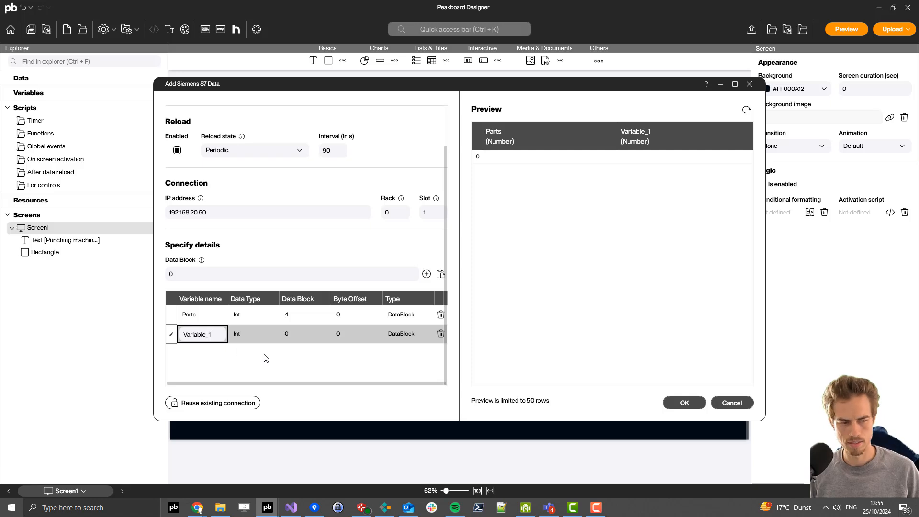
{"action": "key", "text": "ctrl+a"}
{"action": "type", "text": "St"}
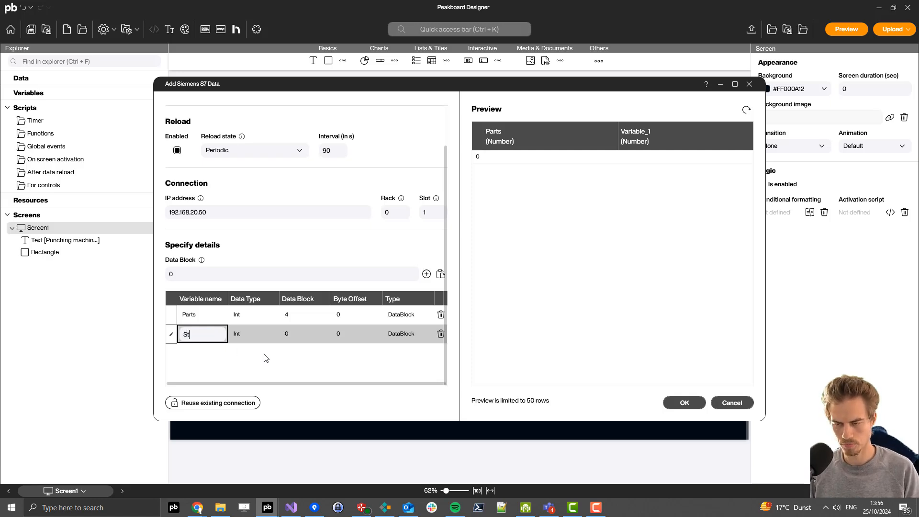
{"action": "type", "text": "ate"}
{"action": "left_click", "coordinate": [243, 335]}
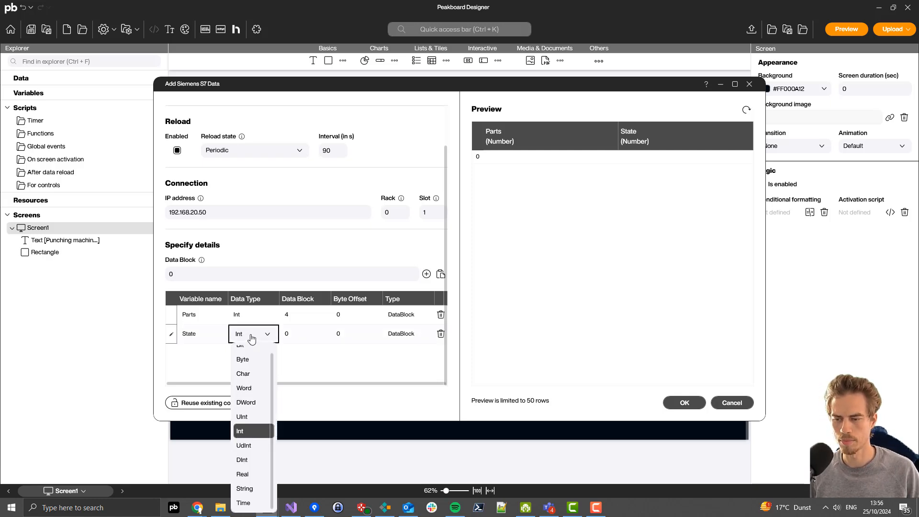
{"action": "scroll", "coordinate": [254, 356], "scroll_direction": "up", "scroll_amount": 1}
{"action": "left_click", "coordinate": [254, 355]}
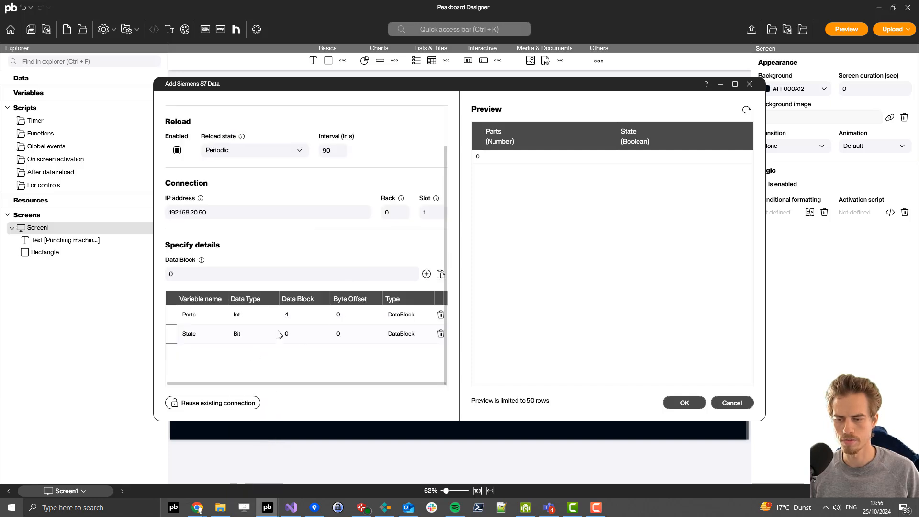
Set the State variable's data block to 4 and byte offset to 258, and save the S7 data source.
{"action": "left_click", "coordinate": [303, 334]}
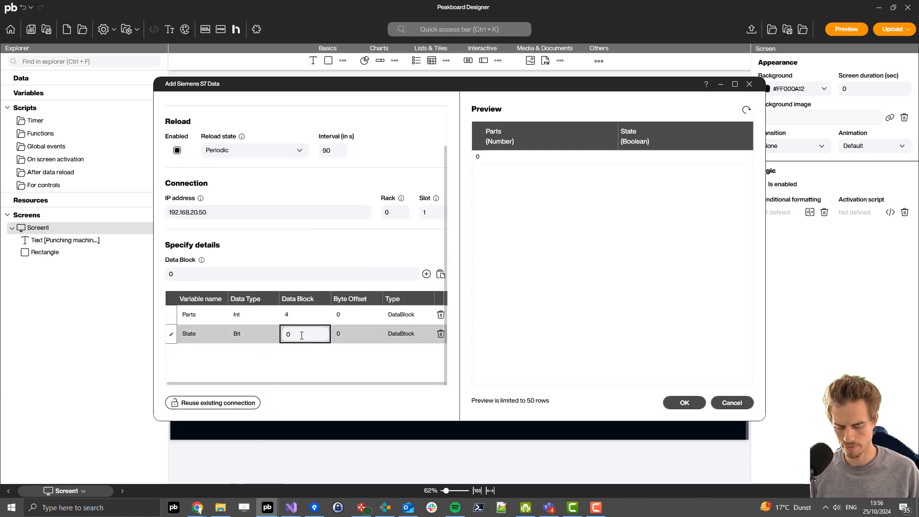
{"action": "left_click", "coordinate": [352, 333]}
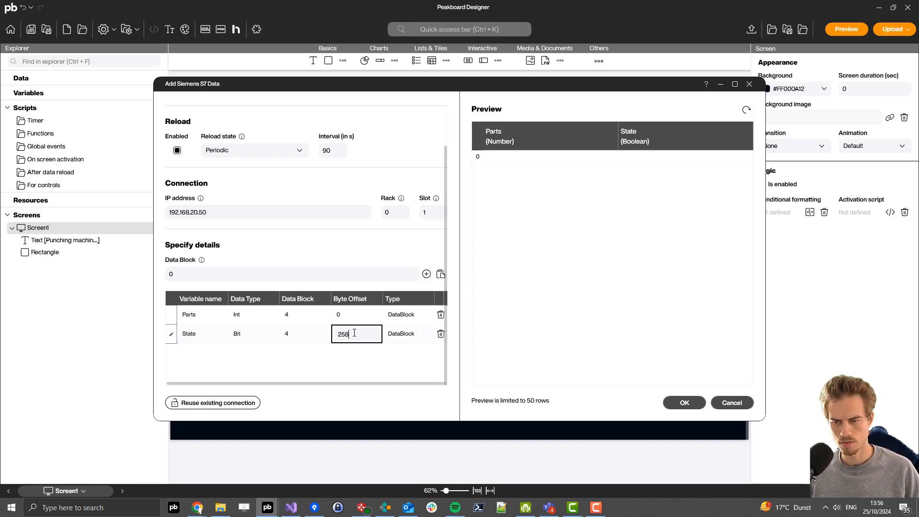
{"action": "key", "text": "Up"}
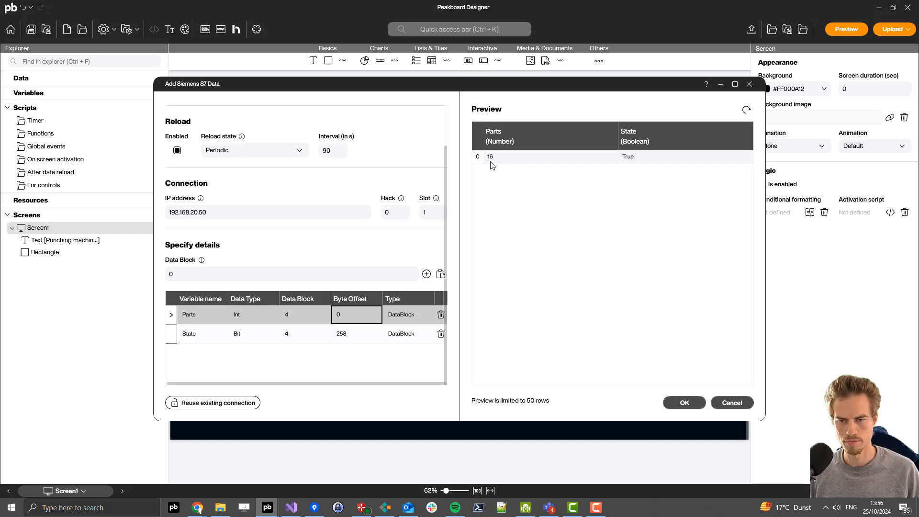
{"action": "left_click", "coordinate": [682, 402]}
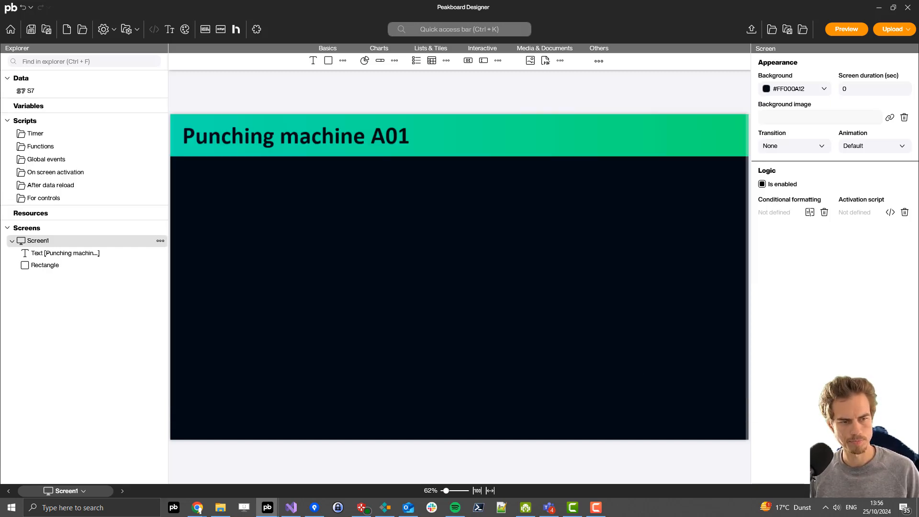
Create a number variable named CurrentParts.
{"action": "right_click", "coordinate": [35, 109]}
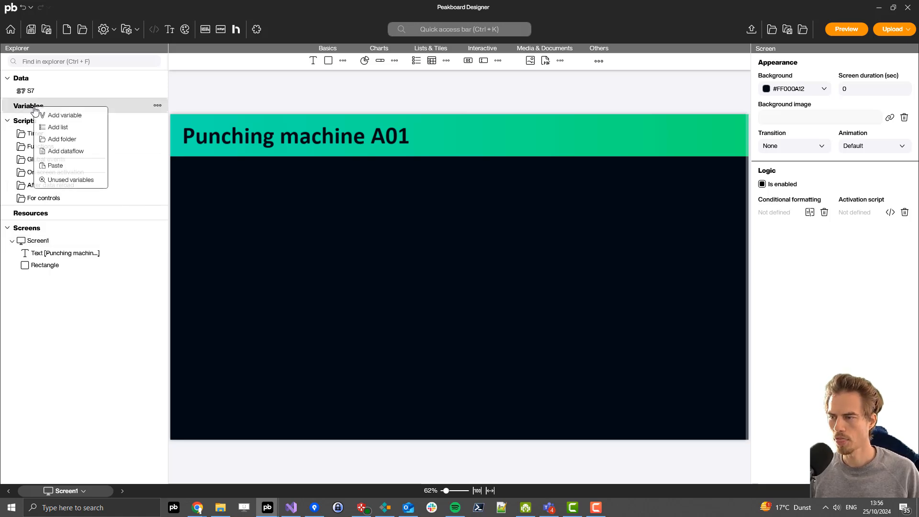
{"action": "left_click", "coordinate": [62, 114]}
{"action": "type", "text": "CurrentParts"}
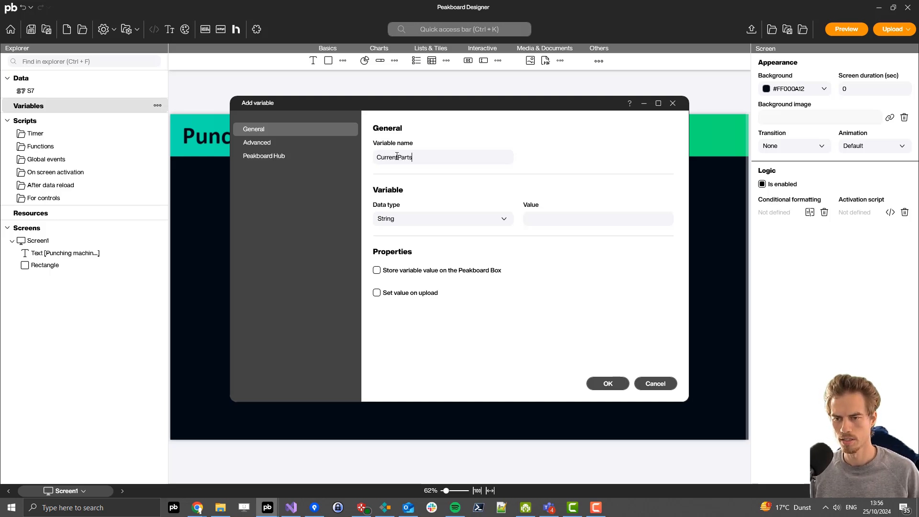
{"action": "left_click", "coordinate": [429, 218]}
{"action": "left_click", "coordinate": [431, 252]}
{"action": "left_click", "coordinate": [617, 386]}
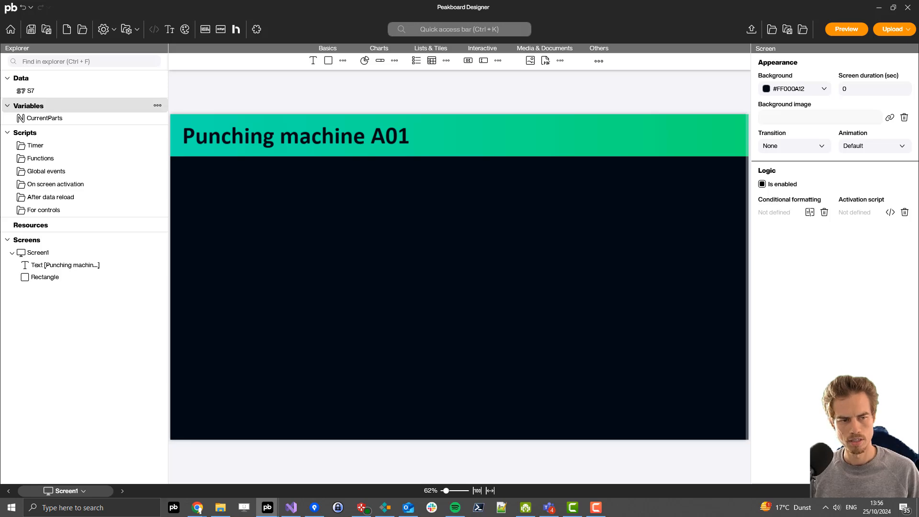
Paste the copied Orders list into the project's variables and review its columns and rows.
{"action": "right_click", "coordinate": [53, 105]}
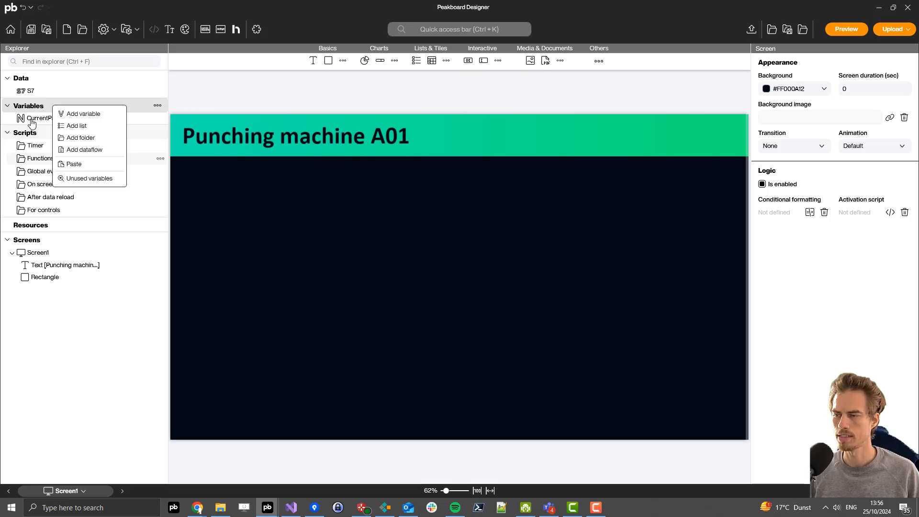
{"action": "left_click", "coordinate": [60, 166]}
{"action": "double_click", "coordinate": [35, 122]}
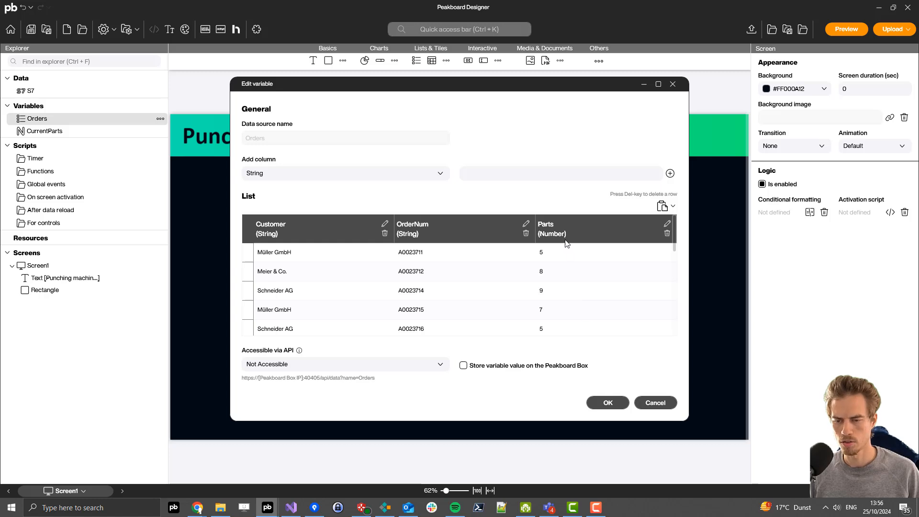
{"action": "left_click", "coordinate": [670, 410]}
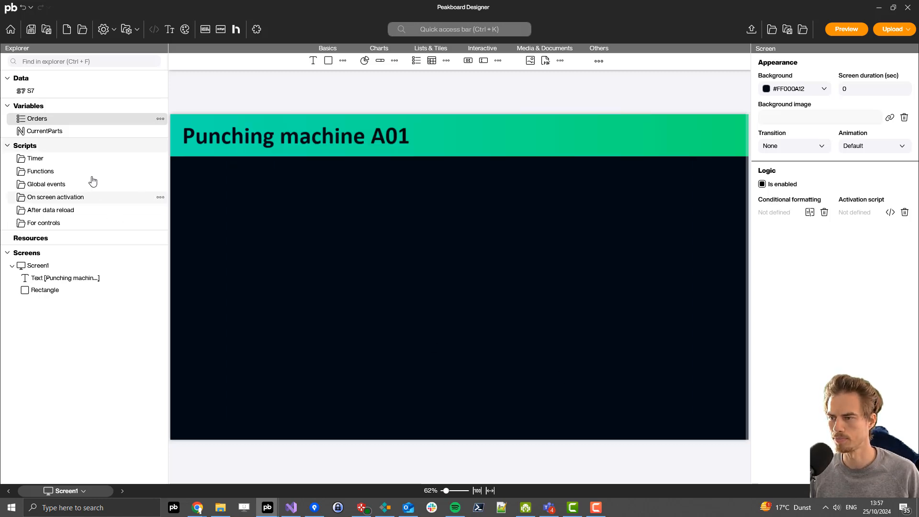
Create a dataflow on the Orders list with an Accumulate step that totals Parts into a new column PartsCumulated.
{"action": "right_click", "coordinate": [53, 120]}
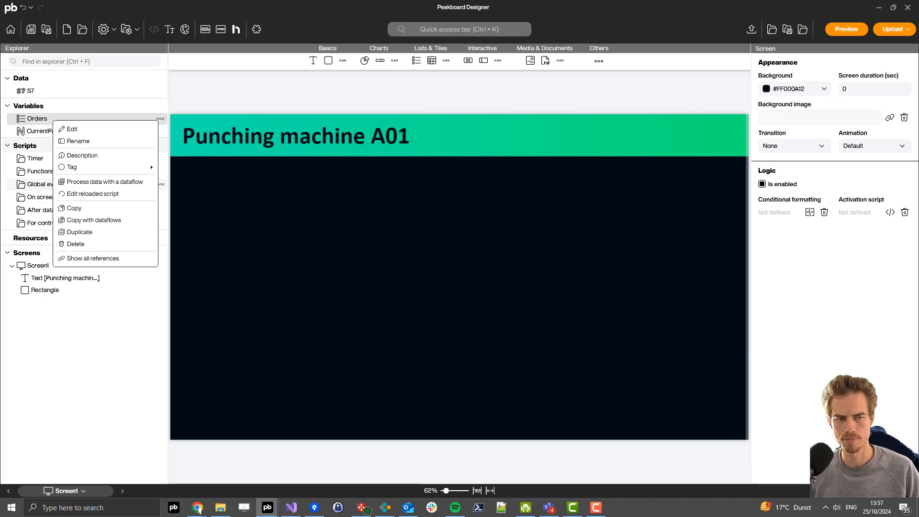
{"action": "left_click", "coordinate": [98, 182]}
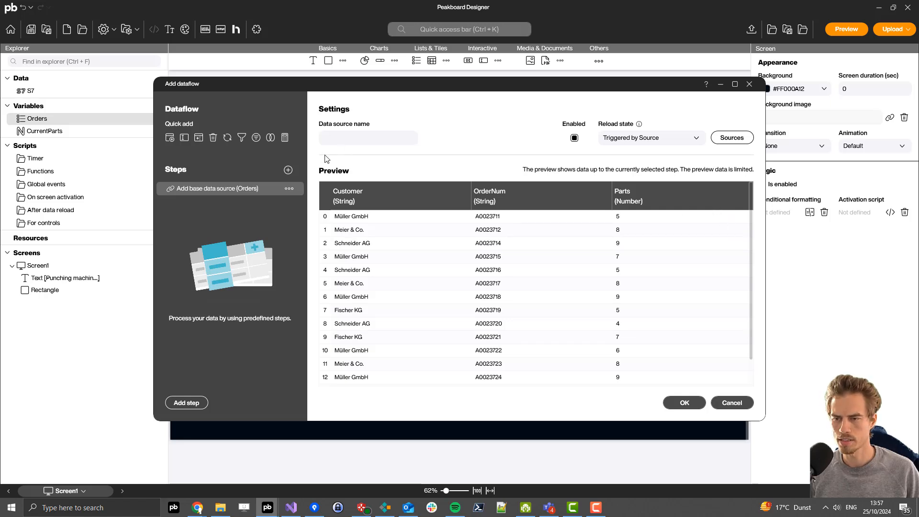
{"action": "left_click", "coordinate": [288, 171]}
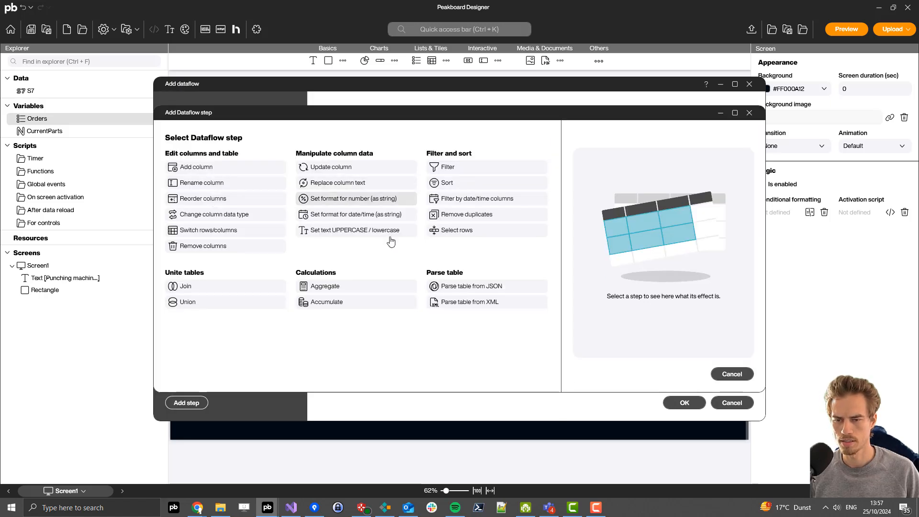
{"action": "left_click", "coordinate": [315, 305]}
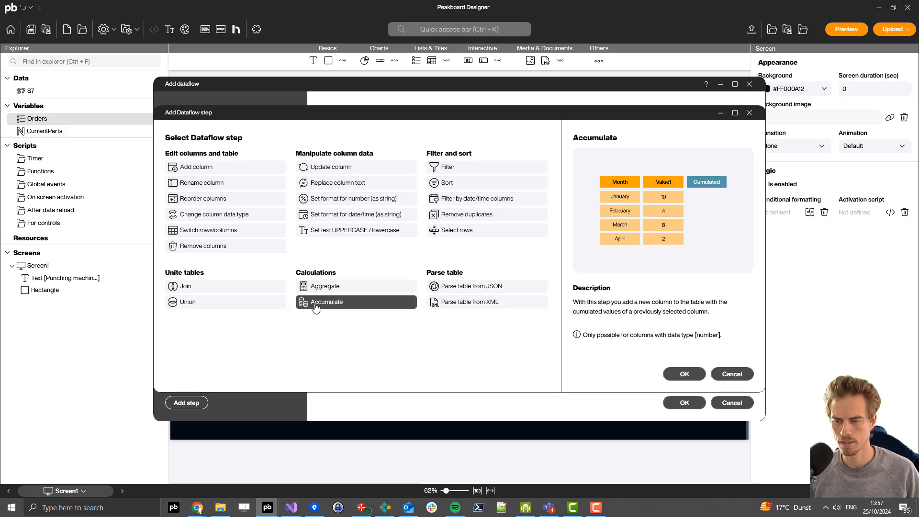
{"action": "double_click", "coordinate": [314, 304]}
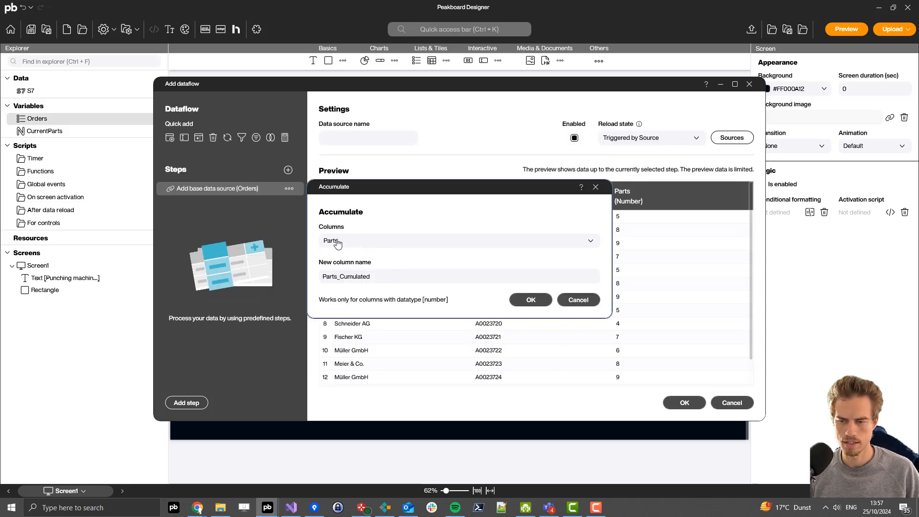
{"action": "left_click", "coordinate": [342, 276]}
{"action": "key", "text": "BackSpace"}
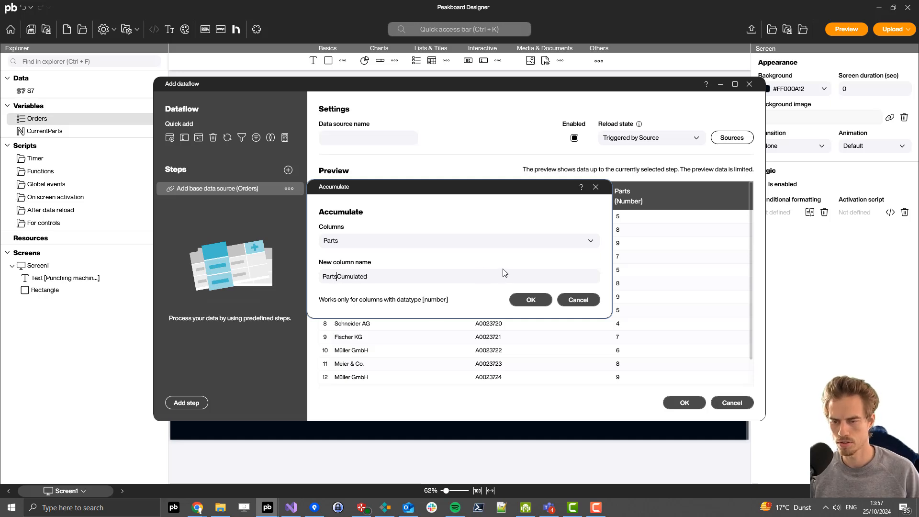
{"action": "left_click", "coordinate": [543, 304]}
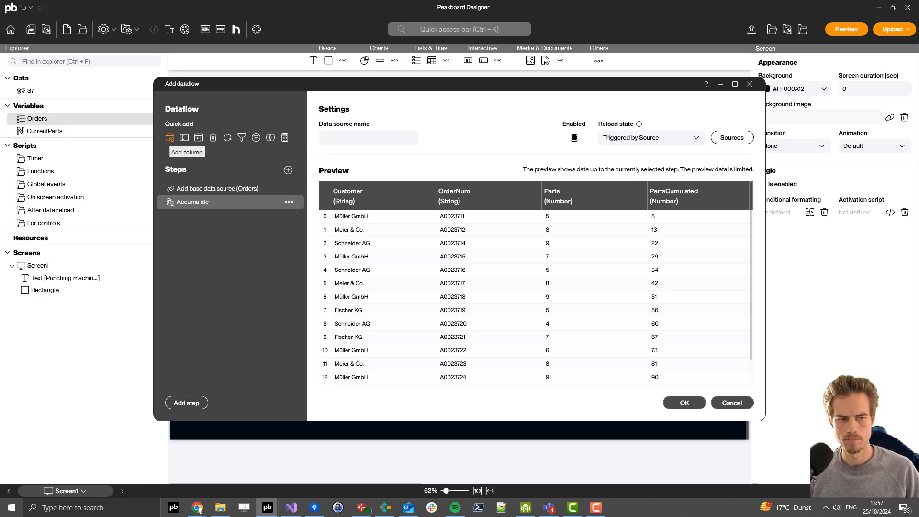
Start an additional dataflow column named Done with data type Boolean.
{"action": "left_click", "coordinate": [169, 138]}
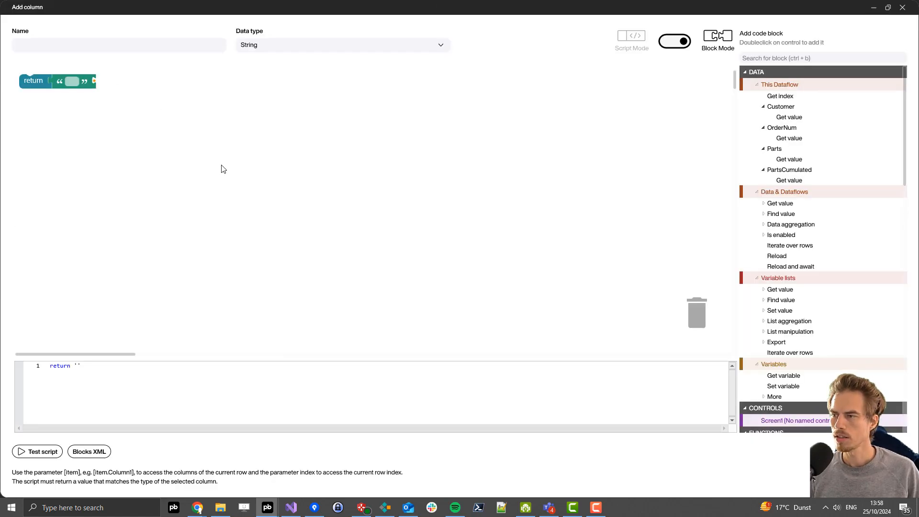
{"action": "left_click", "coordinate": [98, 43]}
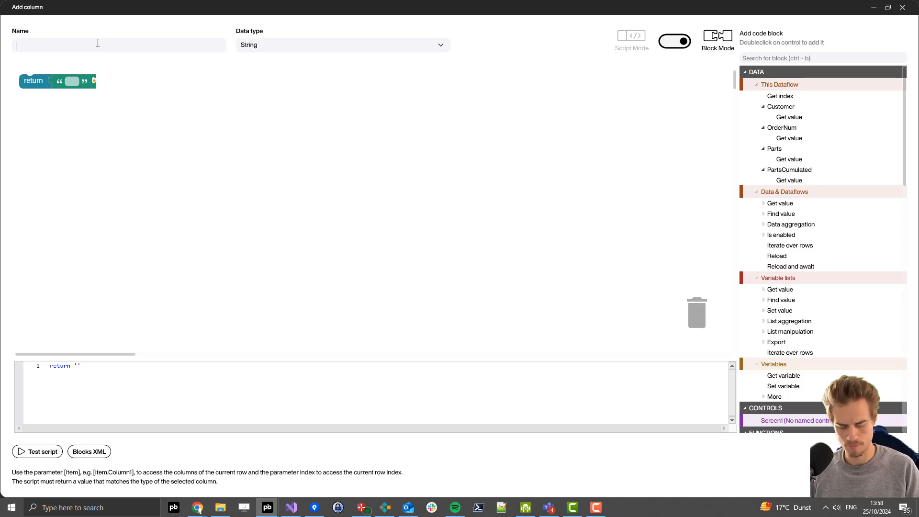
{"action": "type", "text": "Done"}
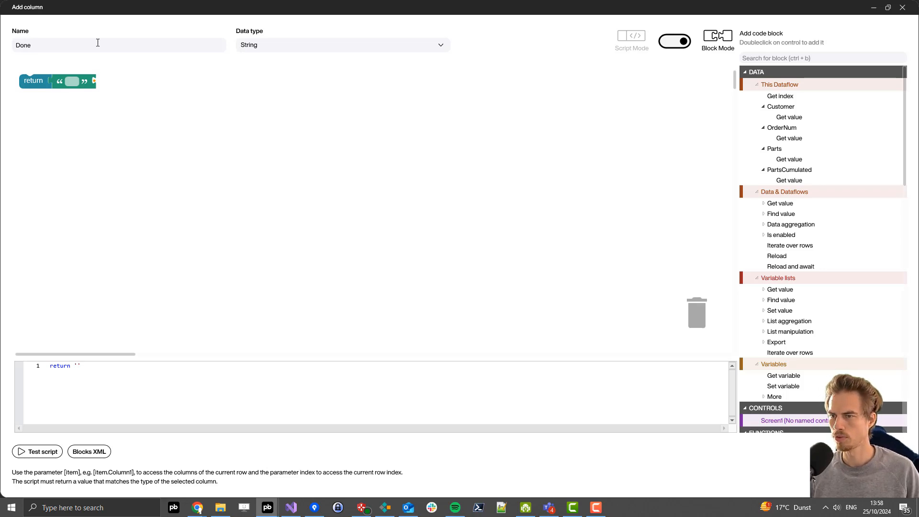
{"action": "left_click", "coordinate": [256, 50]}
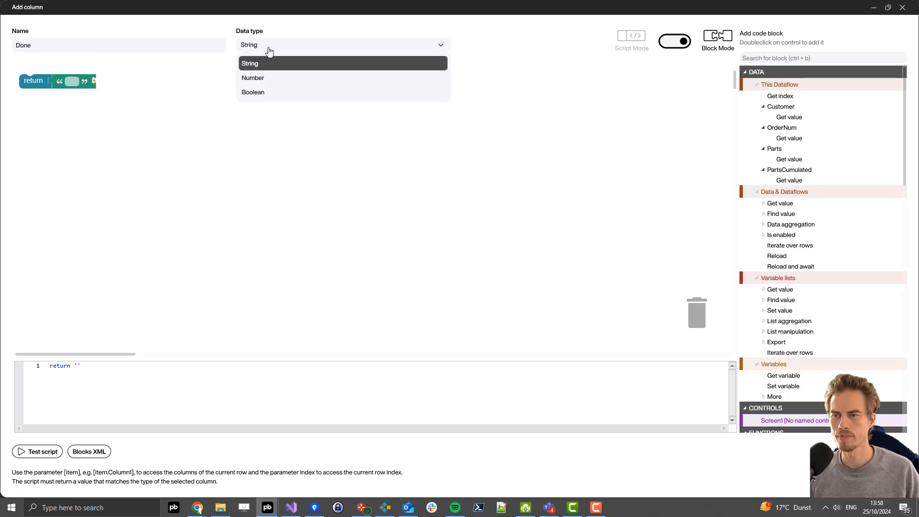
{"action": "left_click", "coordinate": [255, 94]}
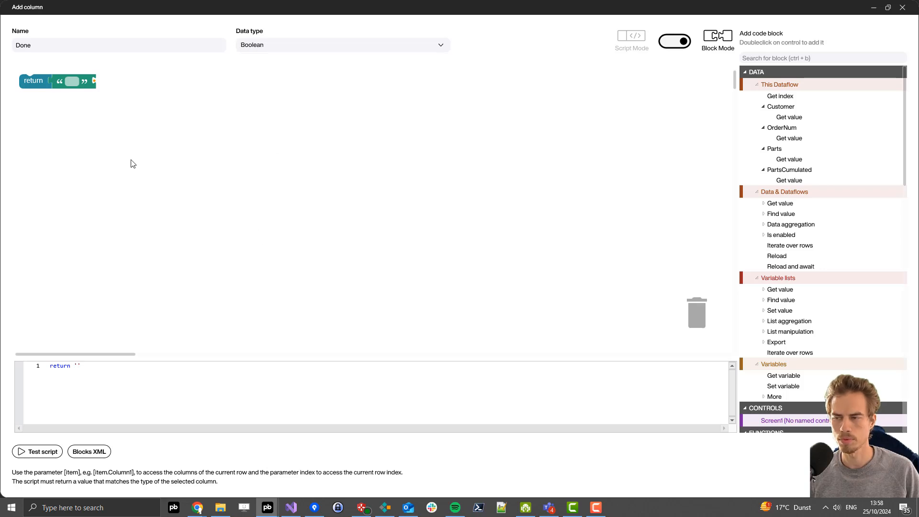
Replace the empty text in the Done column's return block with a logic comparison block.
{"action": "left_click", "coordinate": [56, 82]}
{"action": "left_click_drag", "start_coordinate": [72, 81], "coordinate": [701, 313]}
{"action": "scroll", "coordinate": [820, 143], "scroll_direction": "down", "scroll_amount": 15}
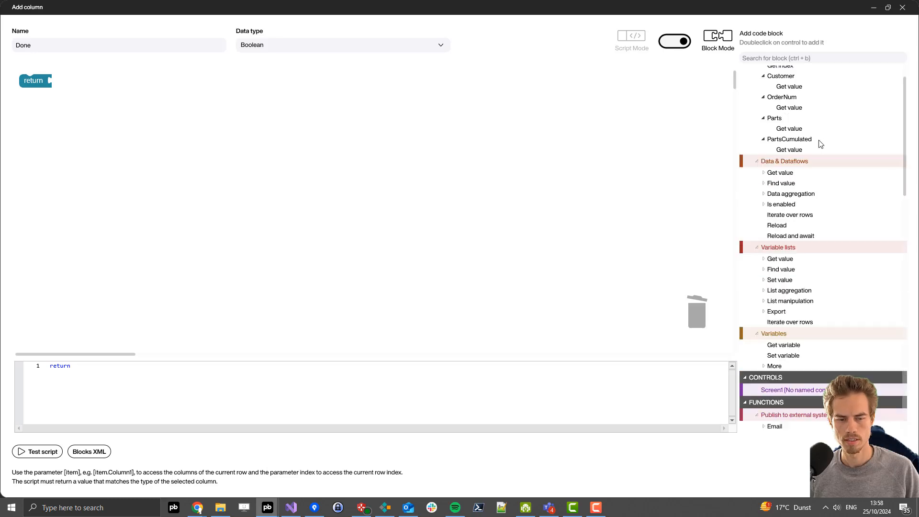
{"action": "scroll", "coordinate": [835, 154], "scroll_direction": "down", "scroll_amount": 3}
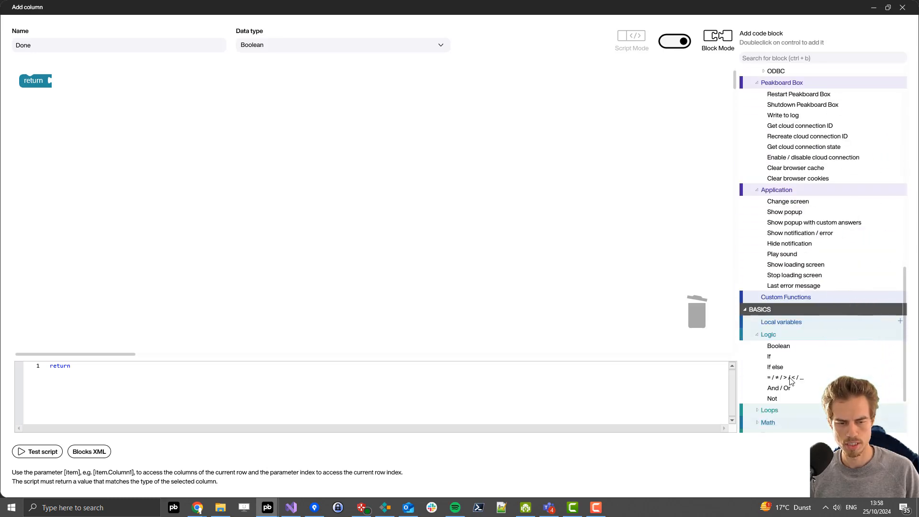
{"action": "double_click", "coordinate": [788, 378]}
{"action": "left_click_drag", "start_coordinate": [40, 92], "coordinate": [70, 92]}
Set the comparison's first operand to the first-row Parts value of S7 and its operator to ≥.
{"action": "scroll", "coordinate": [851, 240], "scroll_direction": "up", "scroll_amount": 4}
{"action": "left_click_drag", "start_coordinate": [902, 272], "coordinate": [899, 71]}
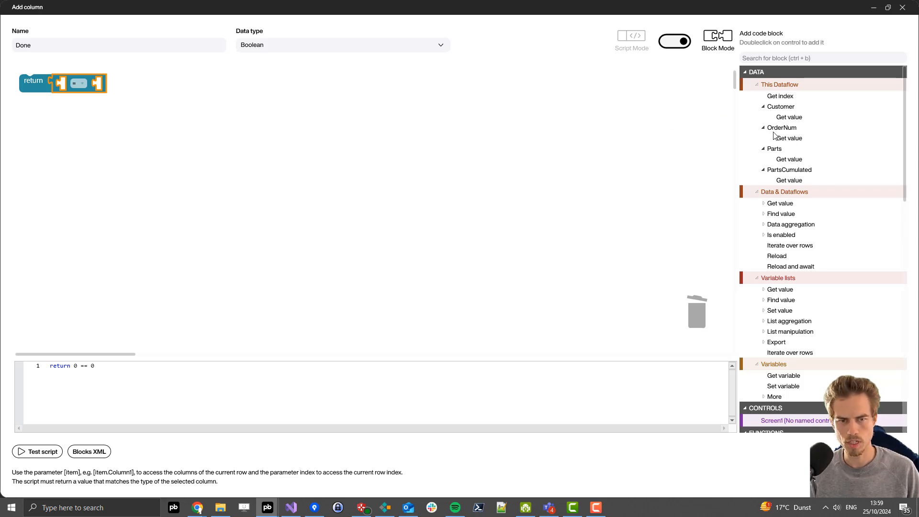
{"action": "left_click", "coordinate": [764, 203]}
{"action": "double_click", "coordinate": [807, 225]}
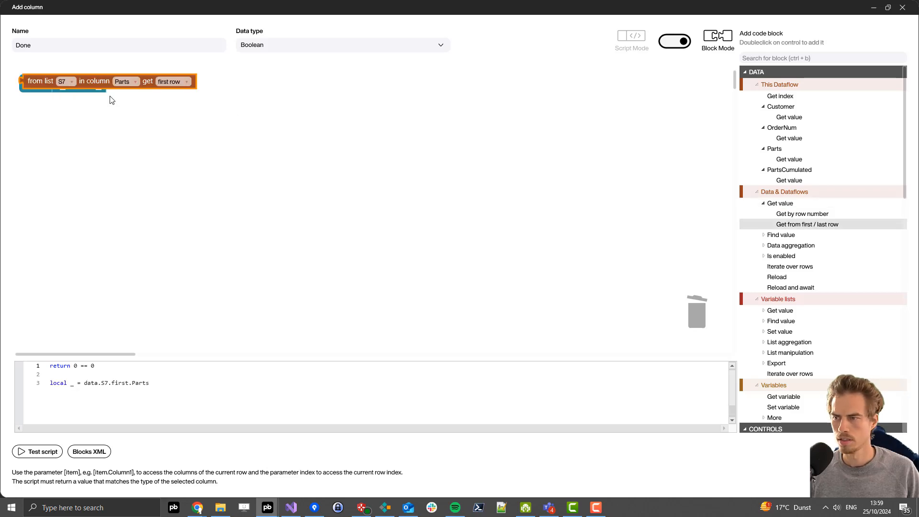
{"action": "left_click_drag", "start_coordinate": [96, 85], "coordinate": [134, 87]}
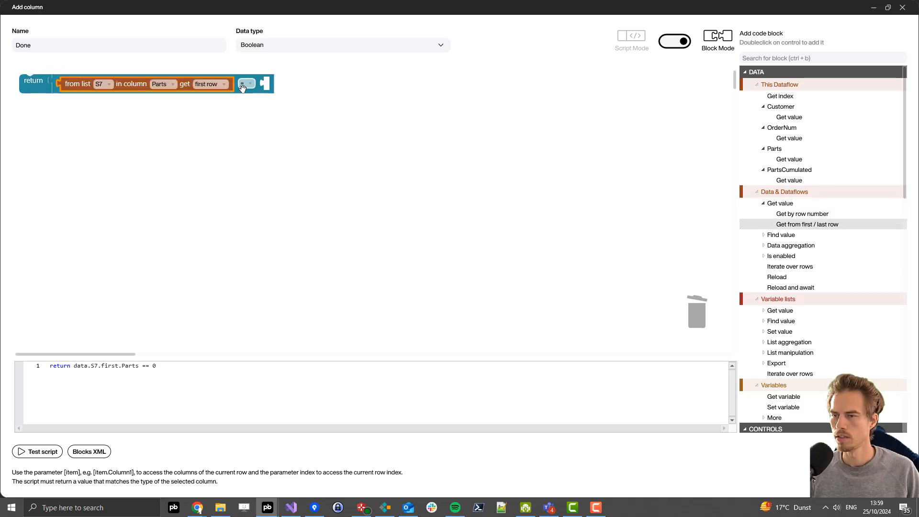
{"action": "left_click", "coordinate": [246, 84]}
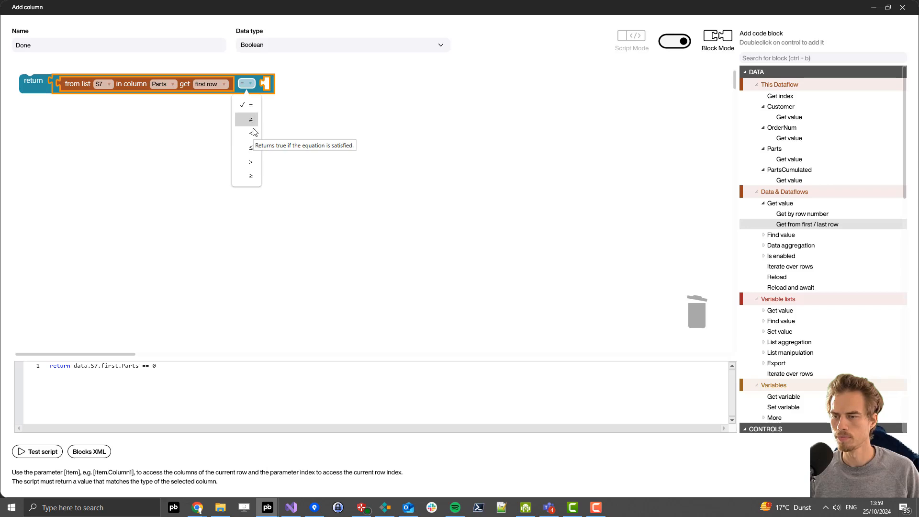
{"action": "left_click", "coordinate": [250, 176]}
{"action": "left_click", "coordinate": [422, 175]}
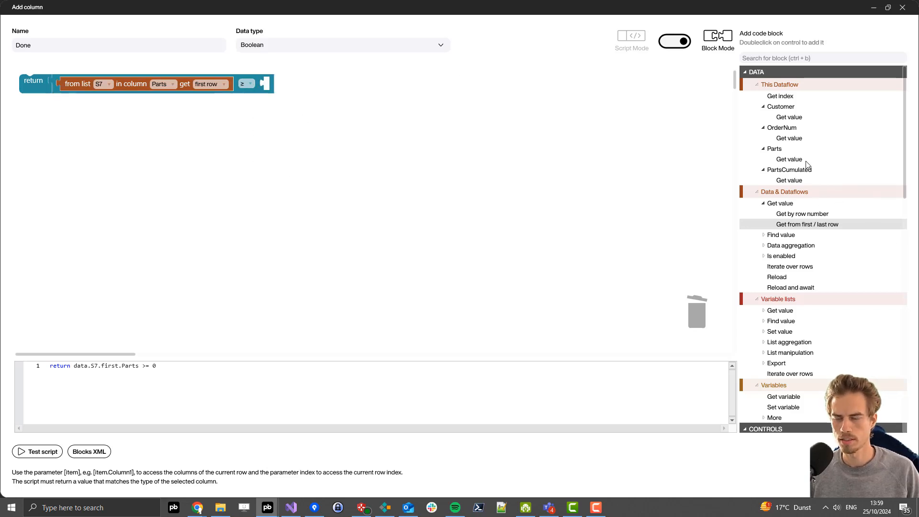
Set the comparison's second operand to the current row's PartsCumulated value and save the Done column.
{"action": "scroll", "coordinate": [813, 174], "scroll_direction": "down", "scroll_amount": 3}
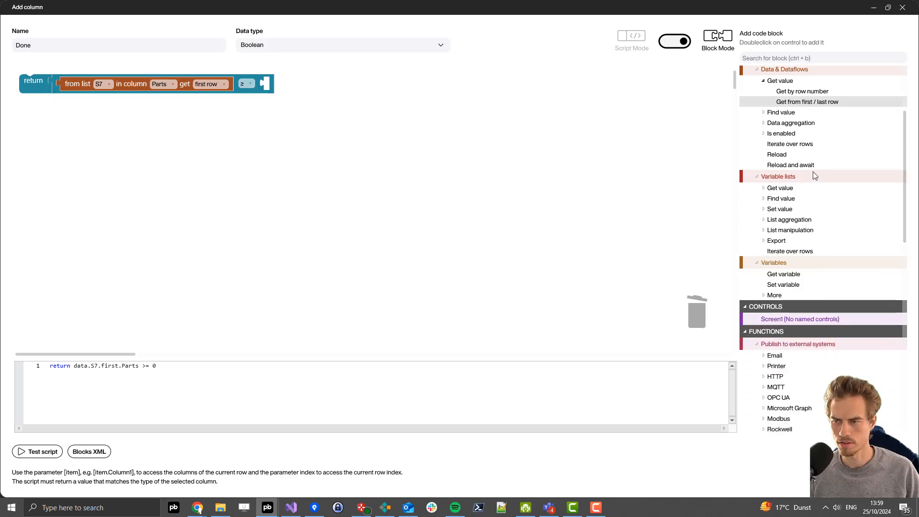
{"action": "scroll", "coordinate": [813, 174], "scroll_direction": "down", "scroll_amount": 2}
{"action": "scroll", "coordinate": [832, 227], "scroll_direction": "up", "scroll_amount": 5}
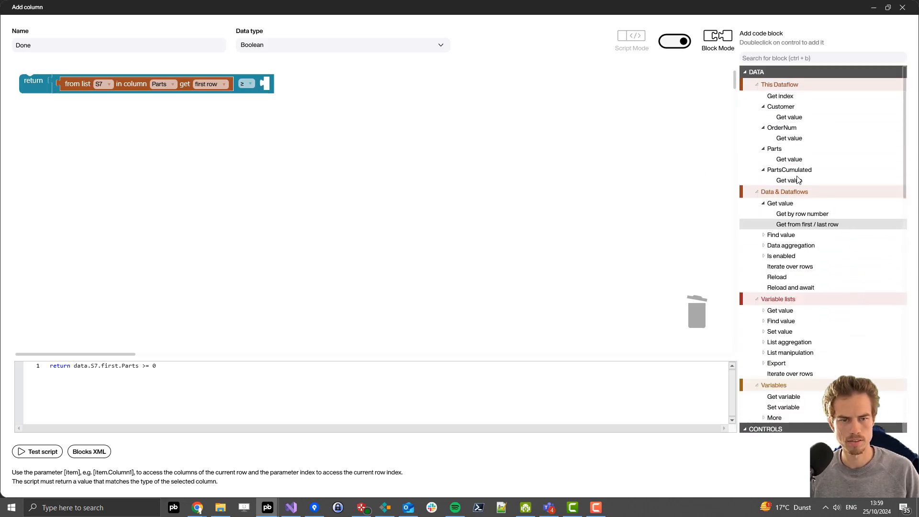
{"action": "double_click", "coordinate": [788, 180]}
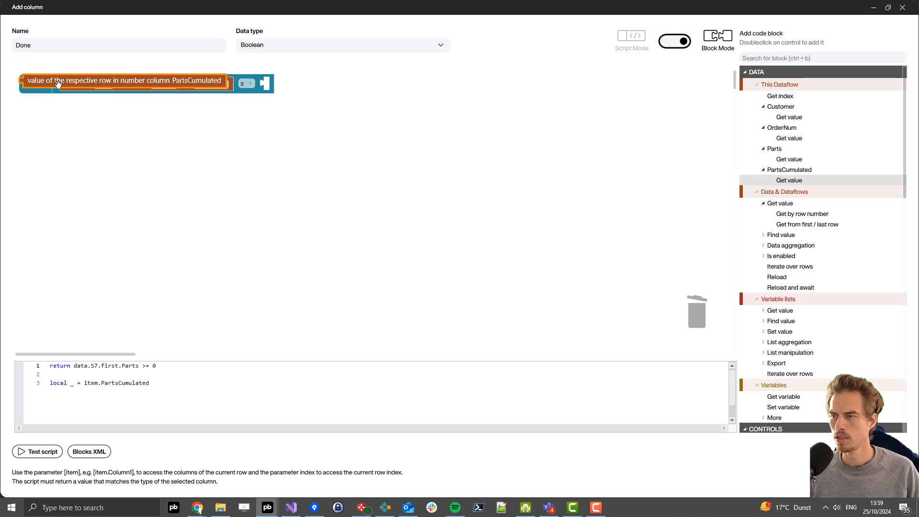
{"action": "left_click_drag", "start_coordinate": [60, 84], "coordinate": [301, 83]}
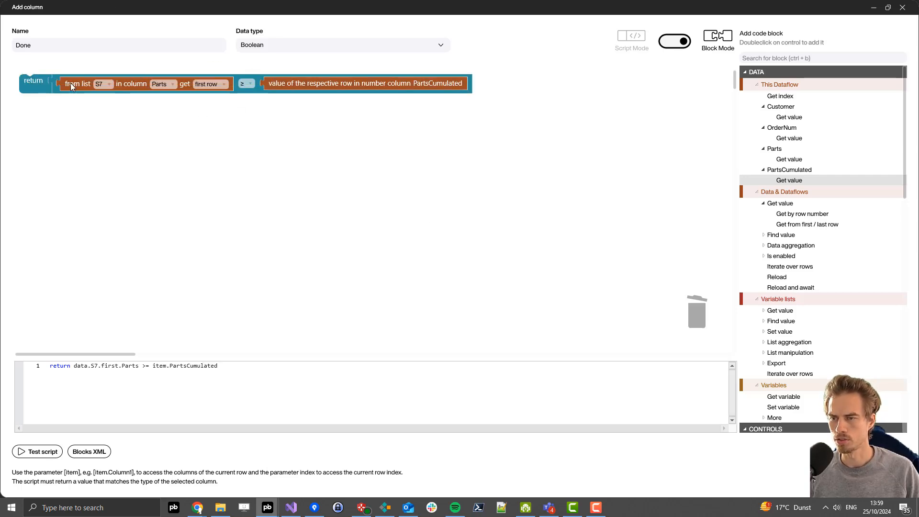
{"action": "left_click", "coordinate": [808, 465]}
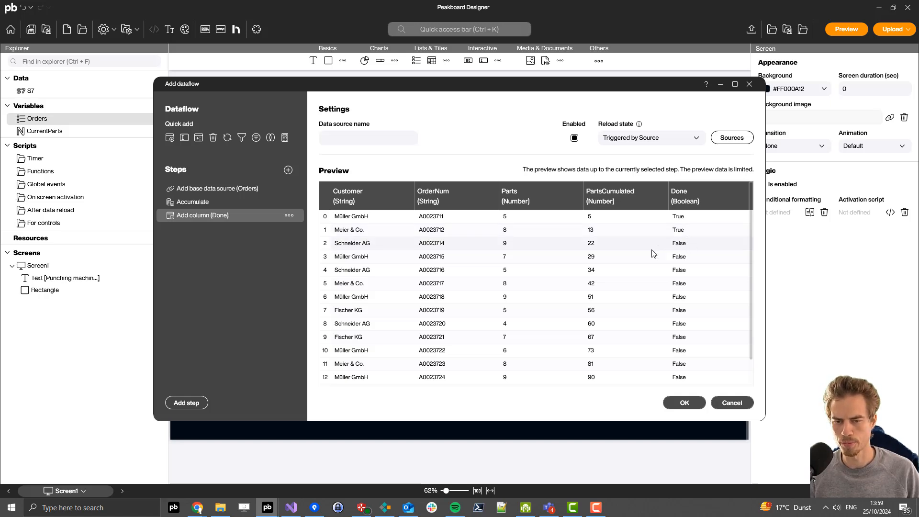
Exclude all rows whose Done value is True and save the dataflow as CurrentOrders with S7 added to its sources.
{"action": "right_click", "coordinate": [680, 218]}
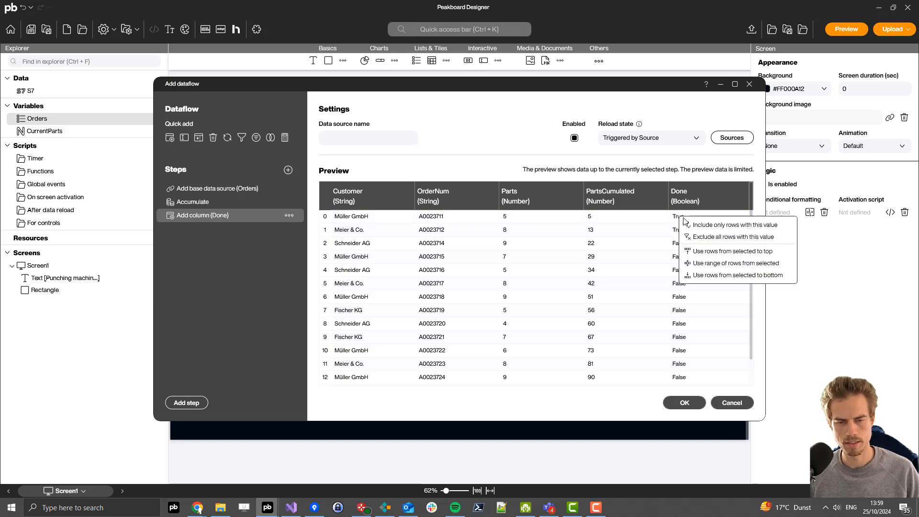
{"action": "left_click", "coordinate": [727, 237]}
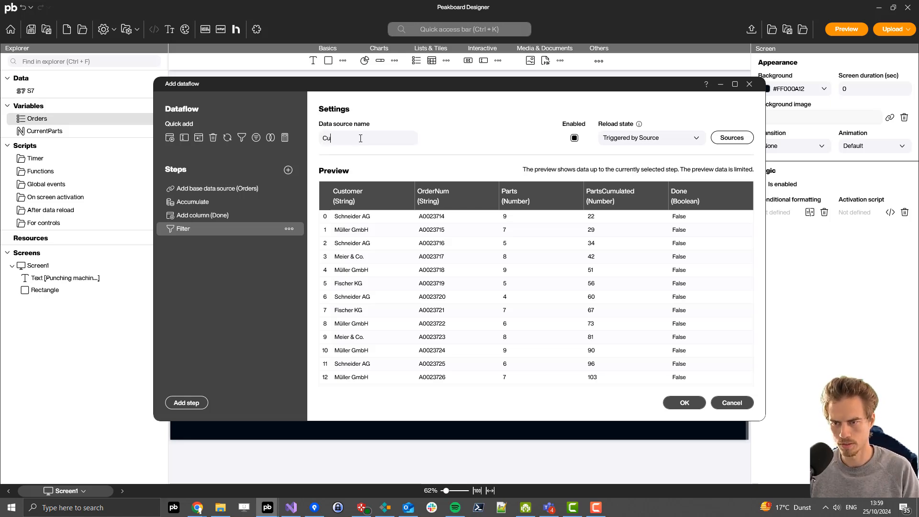
{"action": "type", "text": "CurrentOrders"}
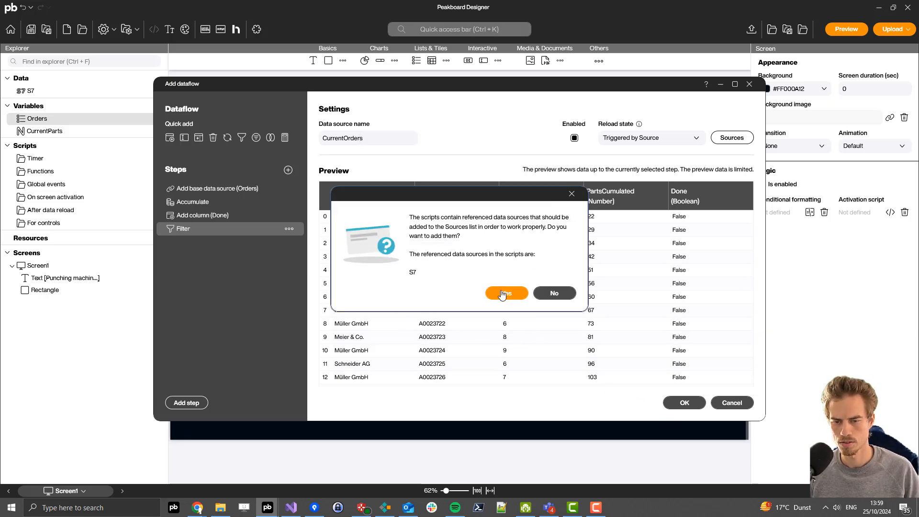
{"action": "left_click", "coordinate": [501, 294]}
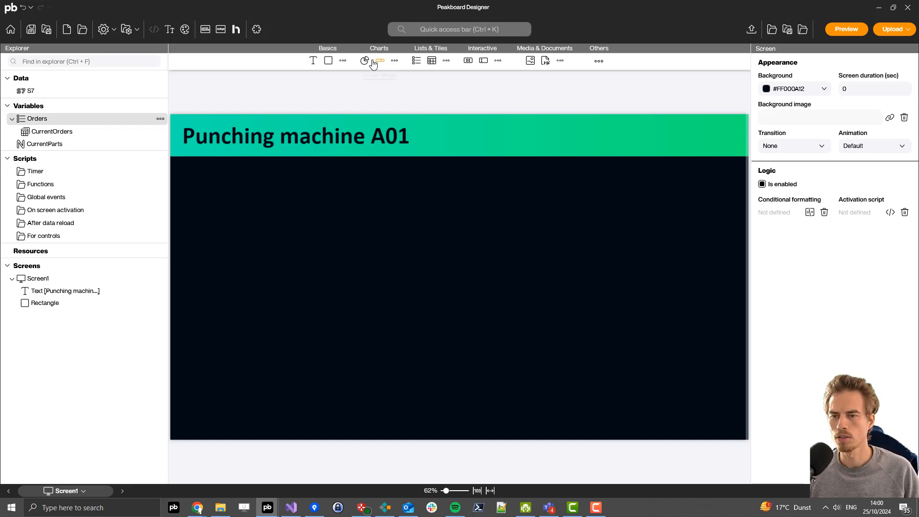
Place a linear gauge at about left 189, top 525 on the screen and link its value to CurrentParts.
{"action": "left_click_drag", "start_coordinate": [382, 65], "coordinate": [248, 223]}
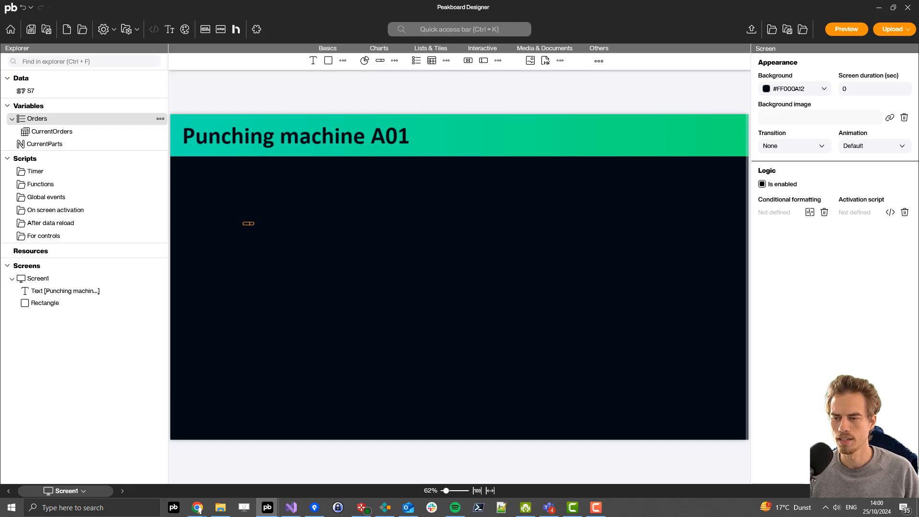
{"action": "left_click_drag", "start_coordinate": [250, 300], "coordinate": [260, 293]}
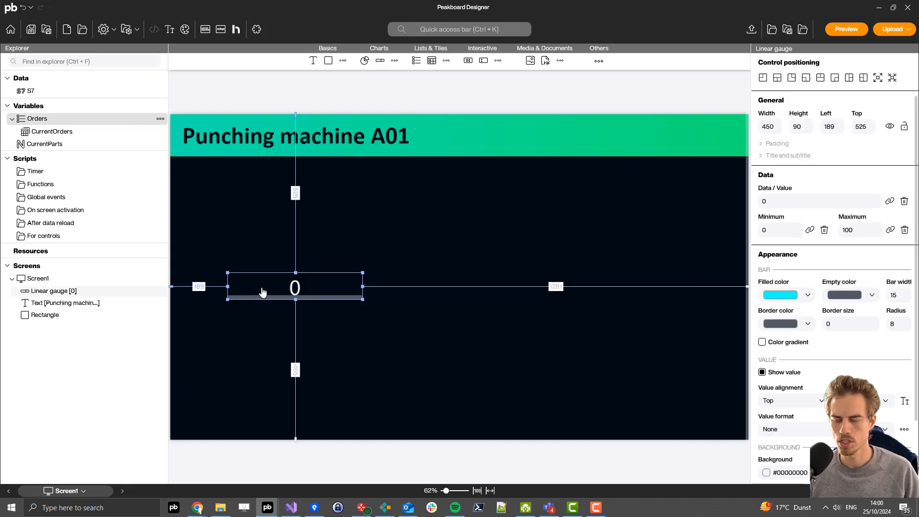
{"action": "left_click", "coordinate": [405, 227]}
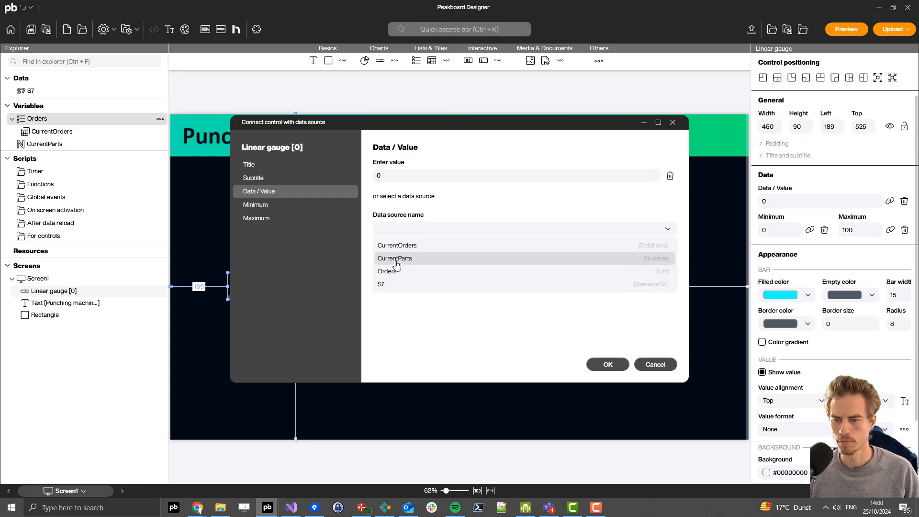
{"action": "left_click", "coordinate": [396, 259]}
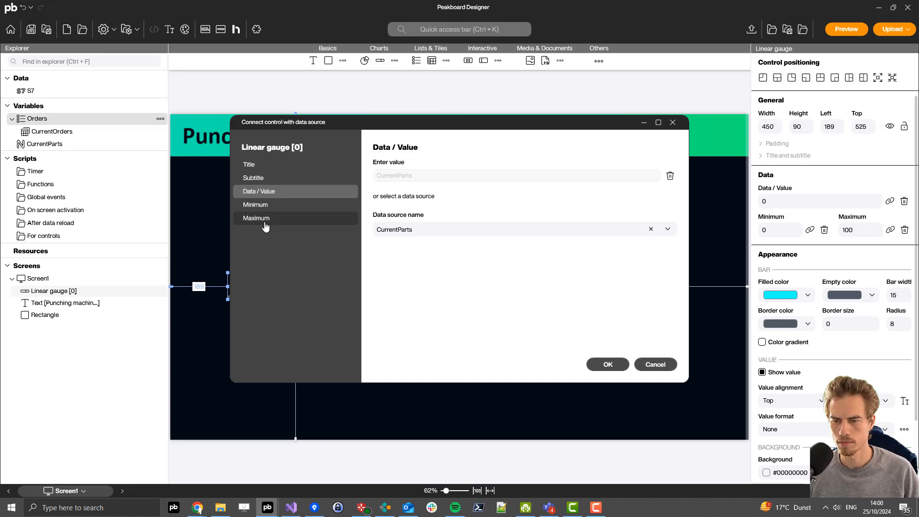
Link the linear gauge's maximum to the Parts column of CurrentOrders, row 0, and apply the data connection.
{"action": "left_click", "coordinate": [265, 219]}
{"action": "left_click", "coordinate": [429, 231]}
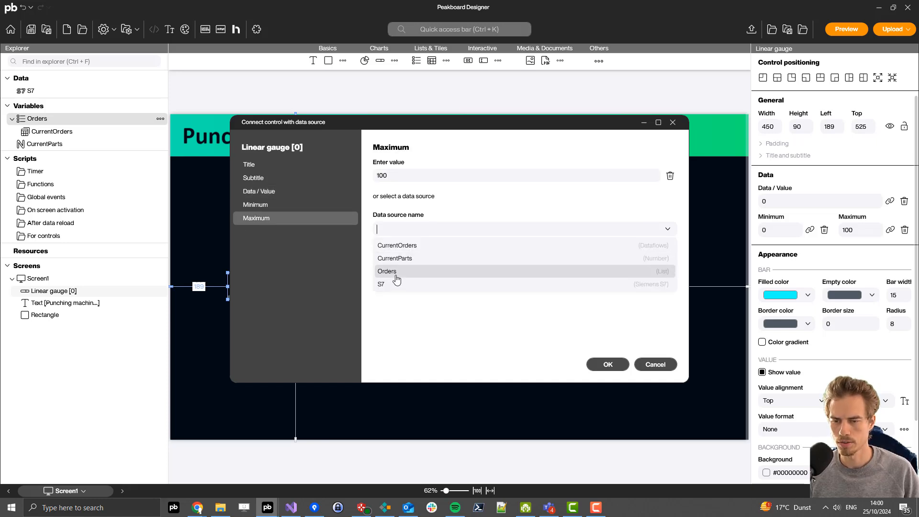
{"action": "left_click", "coordinate": [396, 247]}
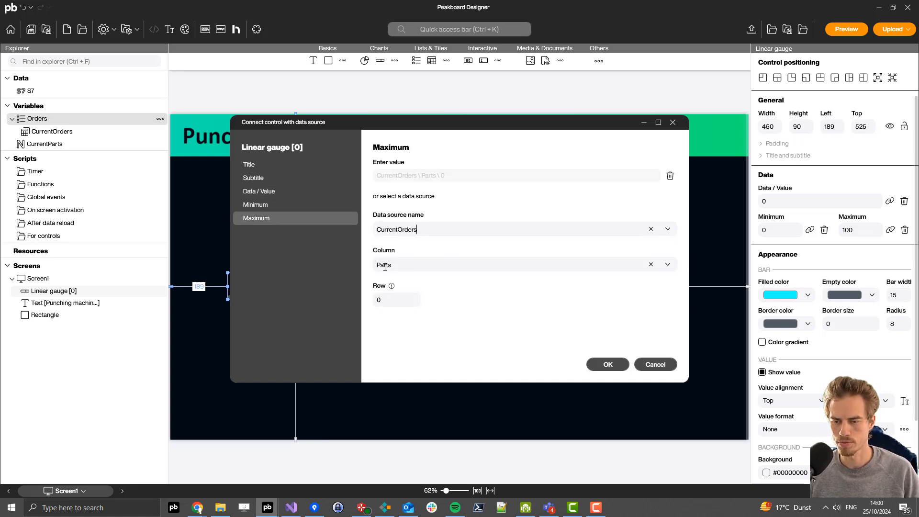
{"action": "left_click", "coordinate": [391, 265]}
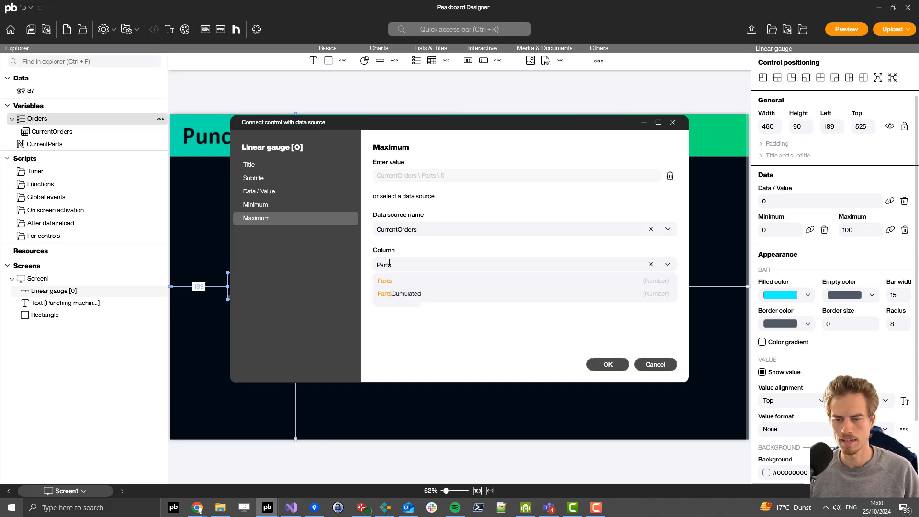
{"action": "left_click", "coordinate": [610, 367]}
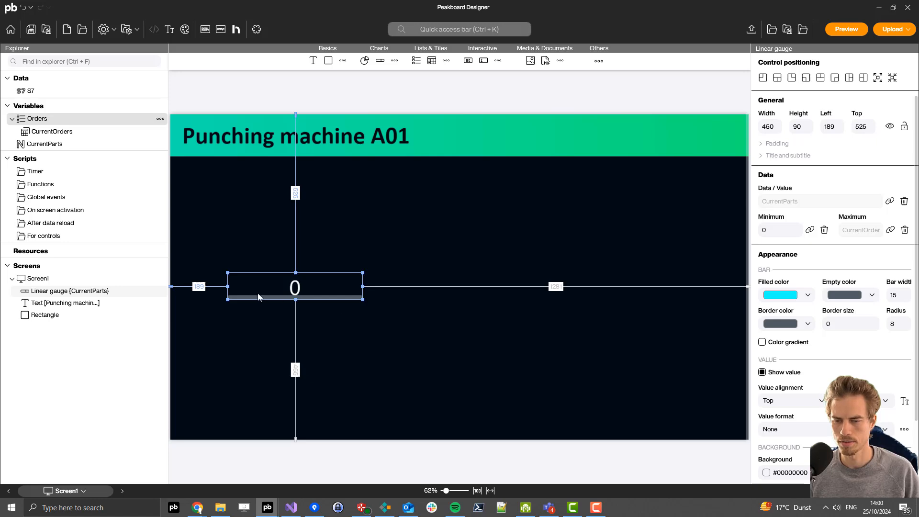
Hide the gauge's value and resize the gauge to about 1840 by 260 at left 40, top 460.
{"action": "scroll", "coordinate": [784, 380], "scroll_direction": "down", "scroll_amount": 1}
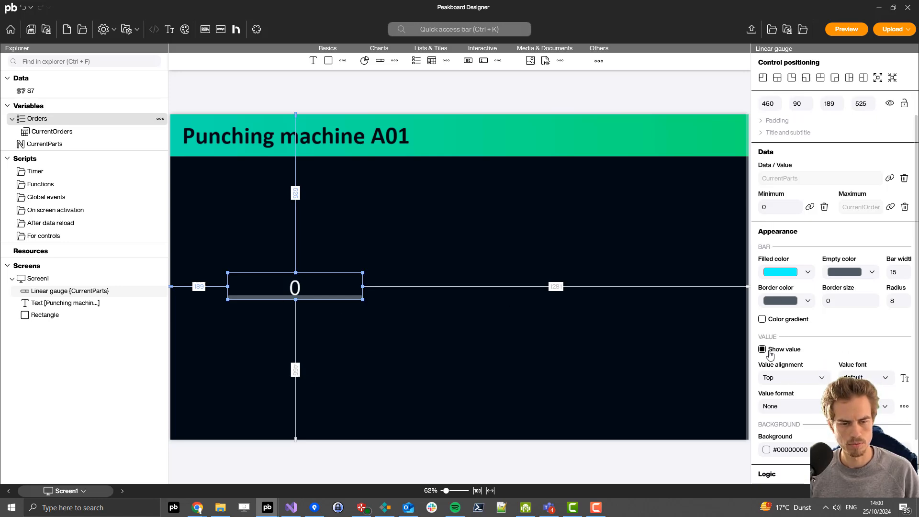
{"action": "left_click", "coordinate": [767, 350]}
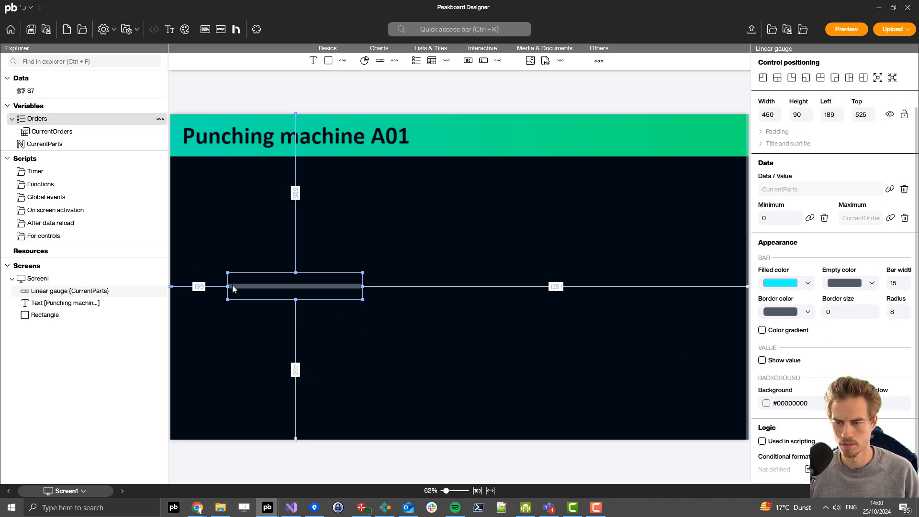
{"action": "left_click_drag", "start_coordinate": [233, 288], "coordinate": [183, 268]}
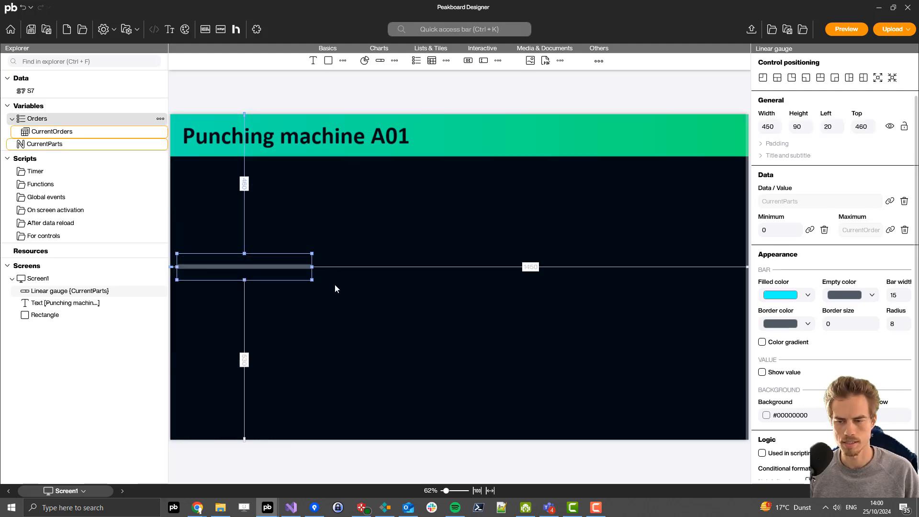
{"action": "left_click_drag", "start_coordinate": [313, 281], "coordinate": [743, 332]}
{"action": "scroll", "coordinate": [640, 340], "scroll_direction": "down", "scroll_amount": 2}
{"action": "scroll", "coordinate": [639, 340], "scroll_direction": "up", "scroll_amount": 1}
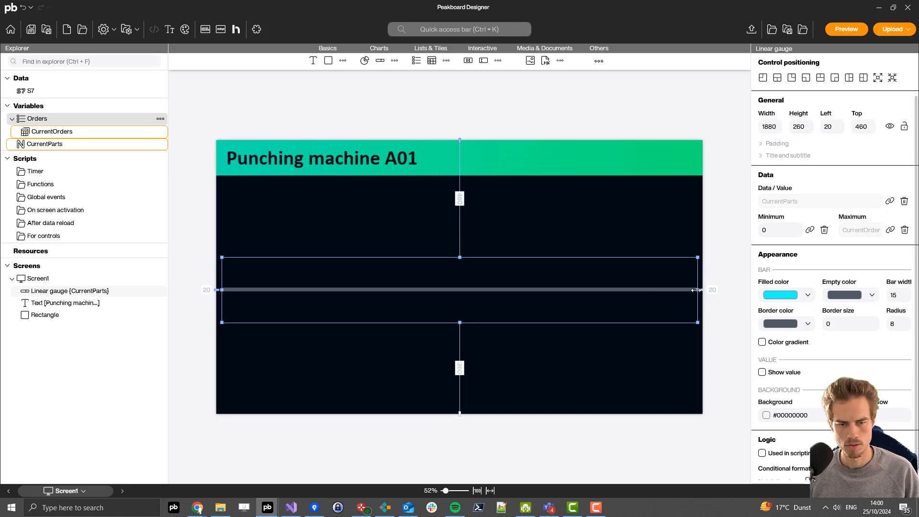
{"action": "left_click_drag", "start_coordinate": [696, 290], "coordinate": [693, 290]}
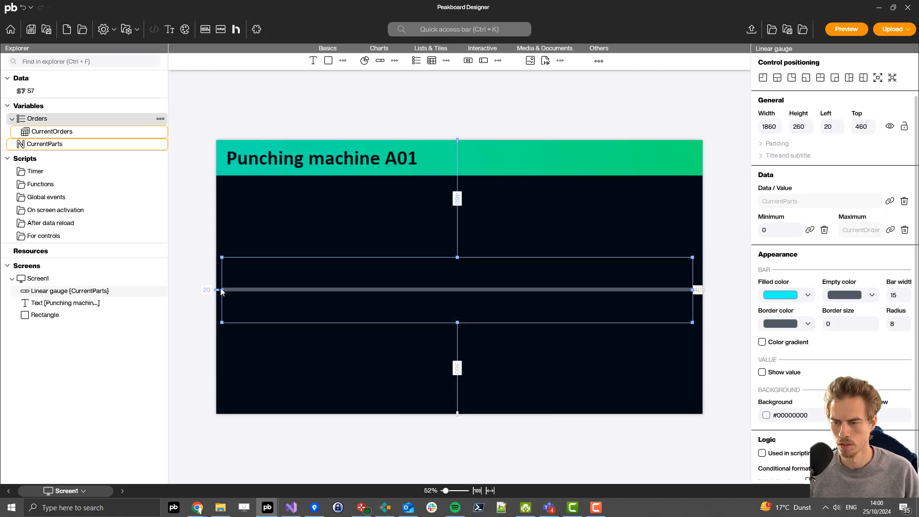
{"action": "left_click_drag", "start_coordinate": [222, 289], "coordinate": [227, 289]}
Set the gauge's bar width to 150 and its corner radius to 75.
{"action": "double_click", "coordinate": [893, 295]}
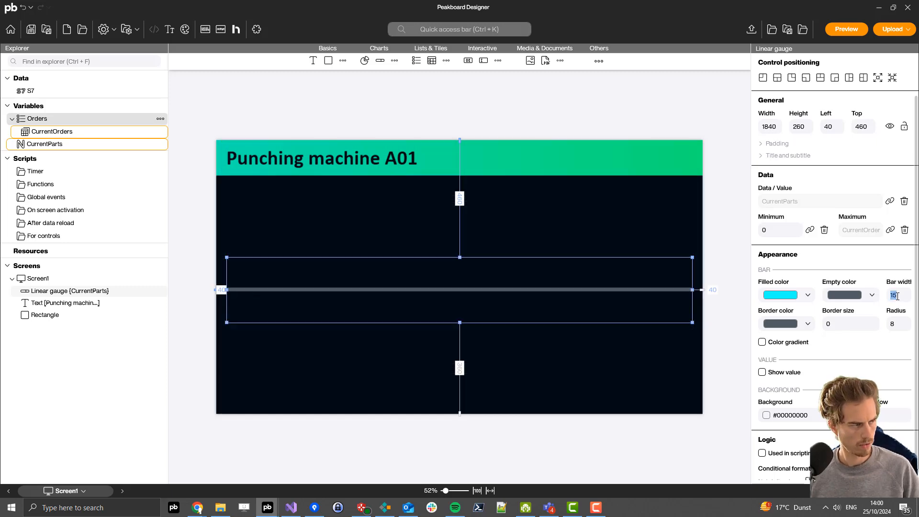
{"action": "type", "text": "150"}
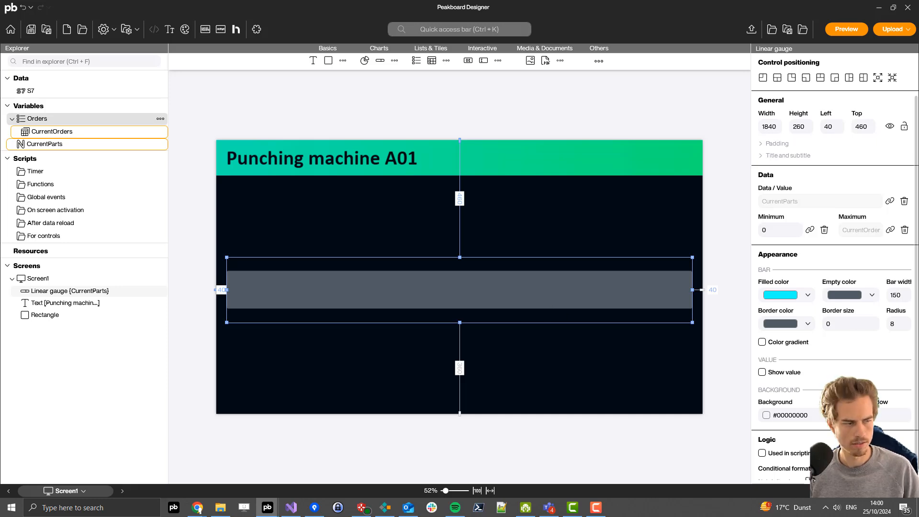
{"action": "double_click", "coordinate": [892, 323]}
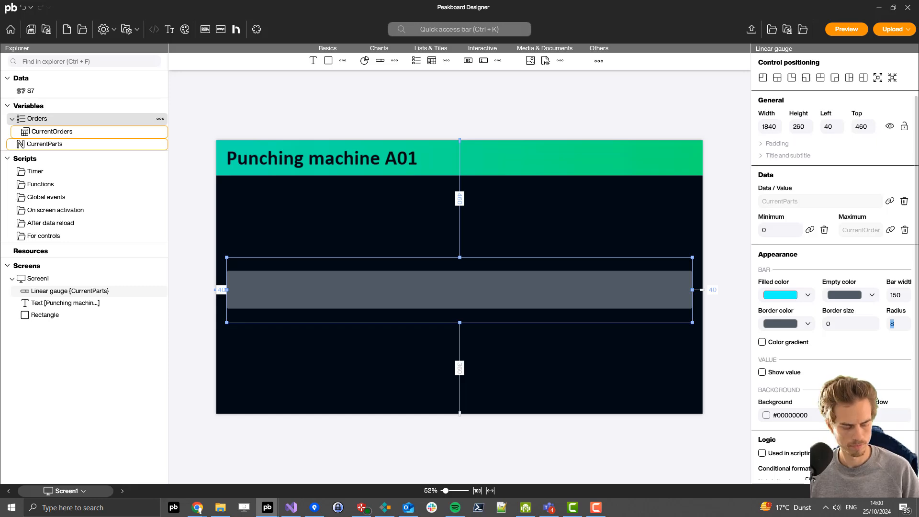
{"action": "type", "text": "7"}
{"action": "key", "text": "Return"}
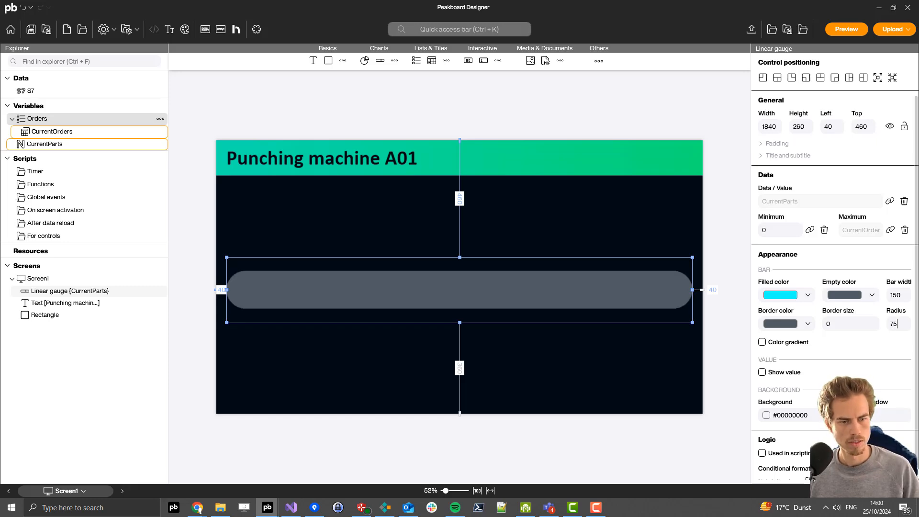
{"action": "left_click", "coordinate": [593, 343]}
{"action": "left_click", "coordinate": [536, 286]}
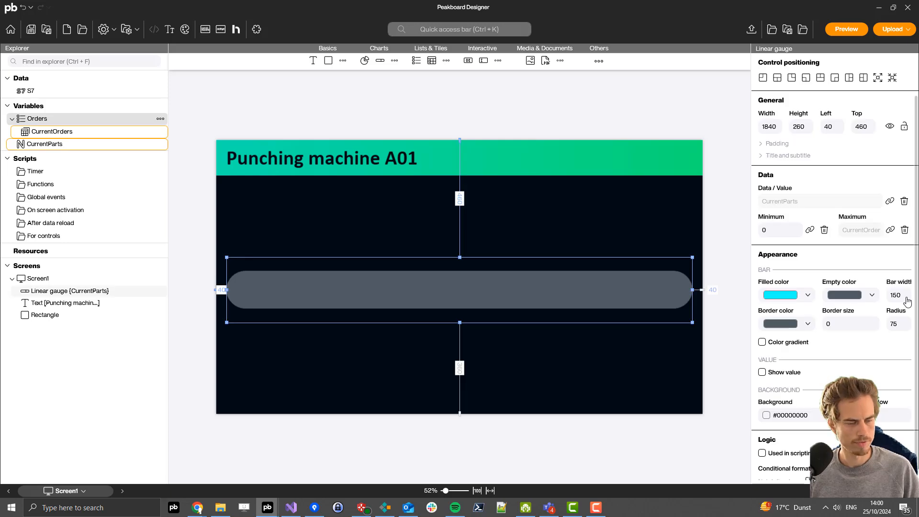
Change the gauge's filled color to the green theme color and move the gauge slightly lower on the screen.
{"action": "left_click", "coordinate": [794, 300]}
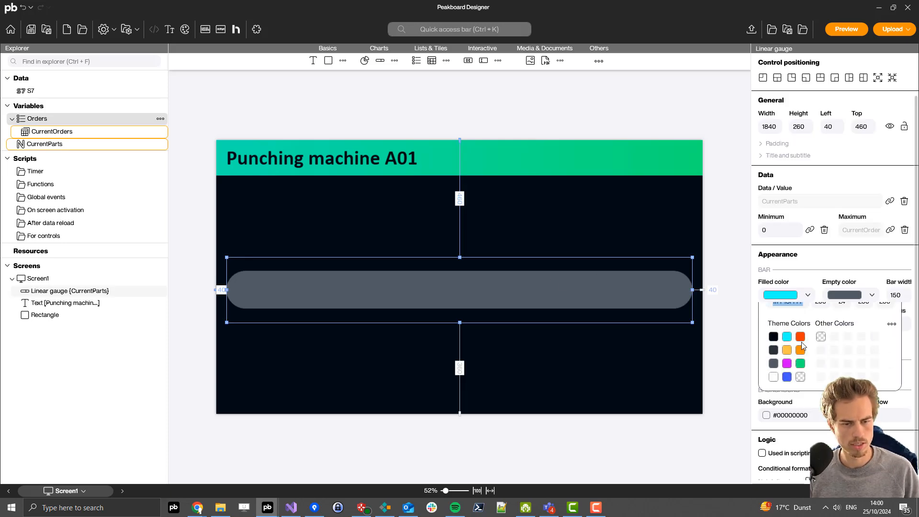
{"action": "left_click", "coordinate": [799, 450]}
{"action": "left_click", "coordinate": [573, 336]}
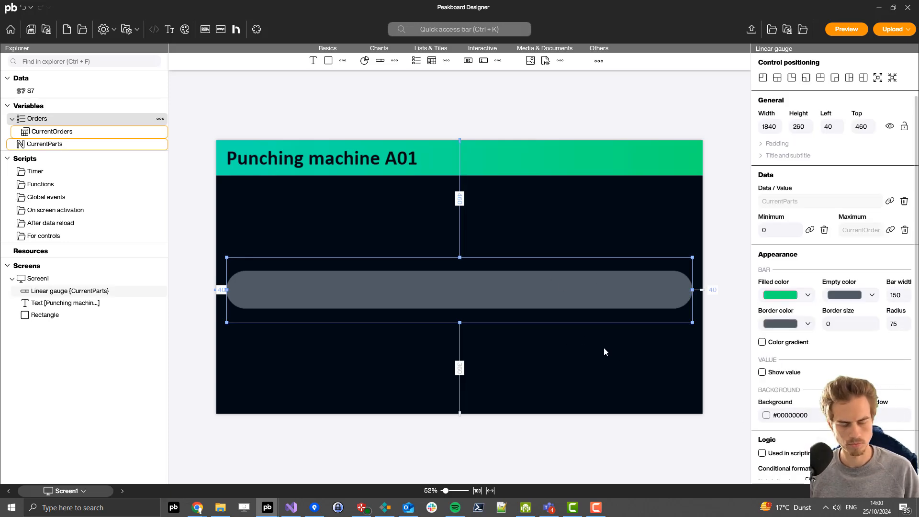
{"action": "left_click_drag", "start_coordinate": [578, 305], "coordinate": [578, 308]}
{"action": "left_click", "coordinate": [643, 400]}
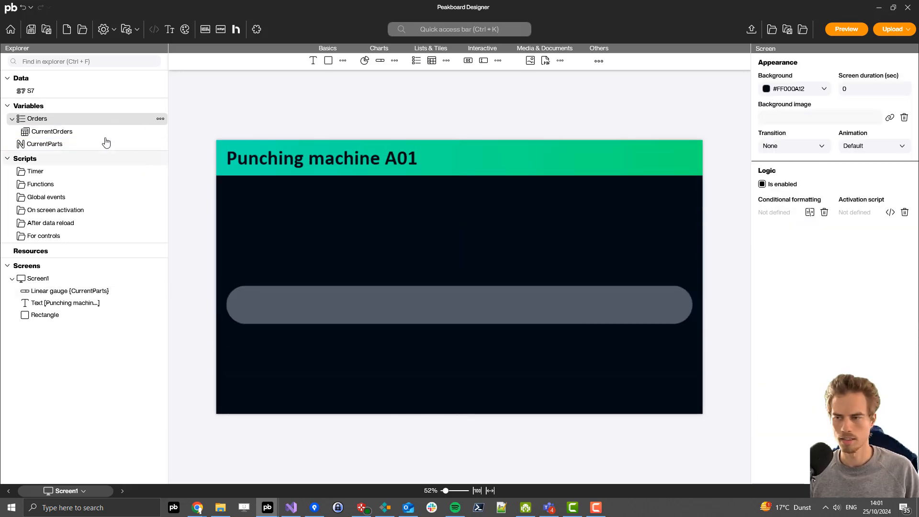
Place a text control linked to CurrentParts above the gauge at left 40, top 320, sized about 1840 by 240.
{"action": "left_click_drag", "start_coordinate": [28, 143], "coordinate": [275, 226]}
{"action": "left_click", "coordinate": [280, 233]}
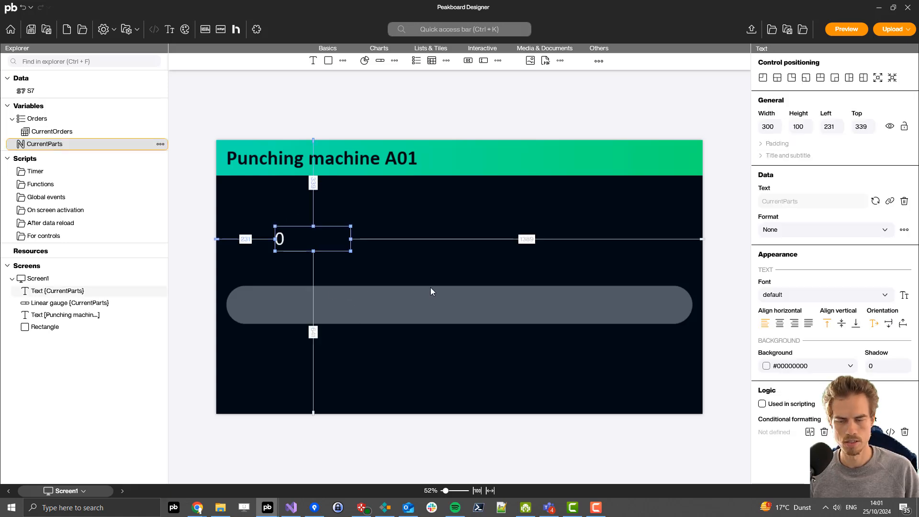
{"action": "left_click_drag", "start_coordinate": [280, 233], "coordinate": [233, 230]}
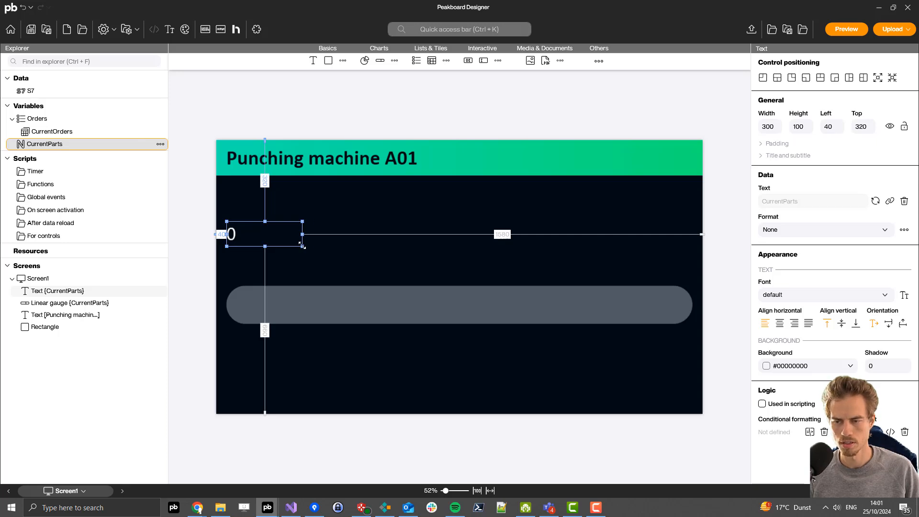
{"action": "left_click_drag", "start_coordinate": [302, 245], "coordinate": [693, 282]}
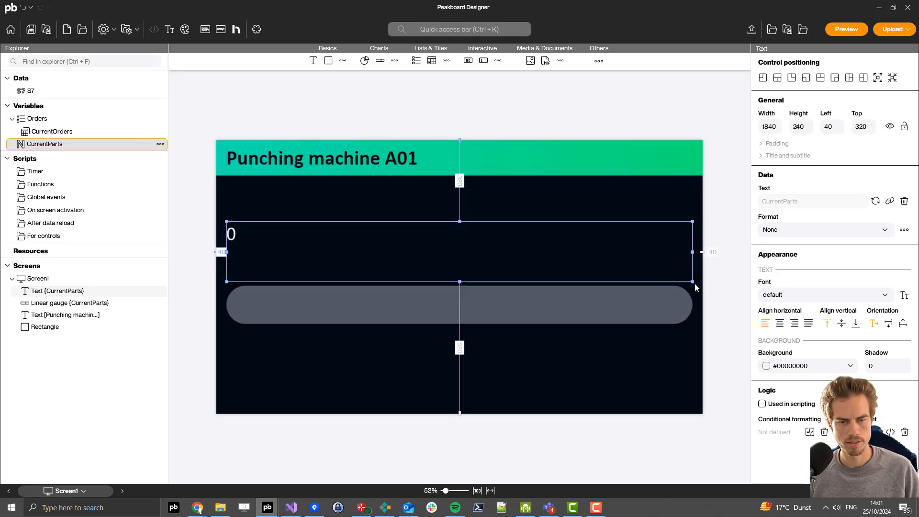
{"action": "left_click", "coordinate": [890, 203]}
{"action": "left_click", "coordinate": [816, 234]}
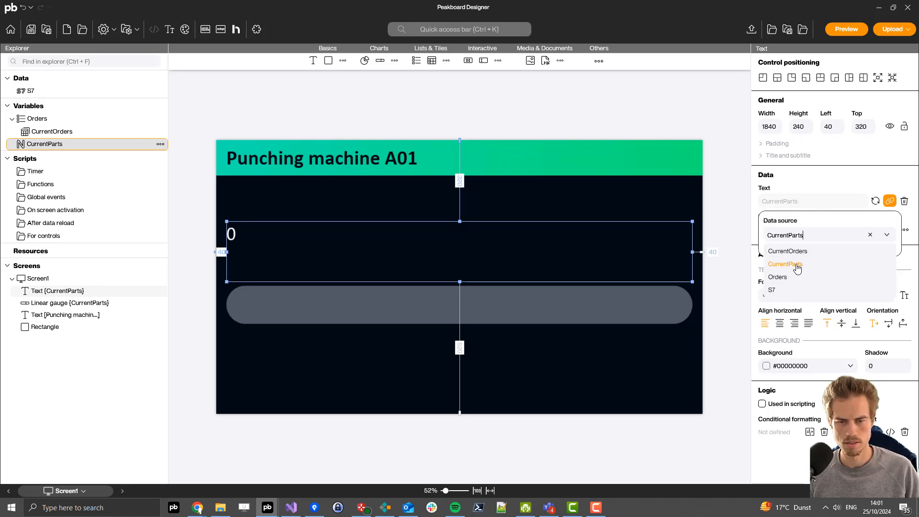
{"action": "left_click", "coordinate": [797, 266]}
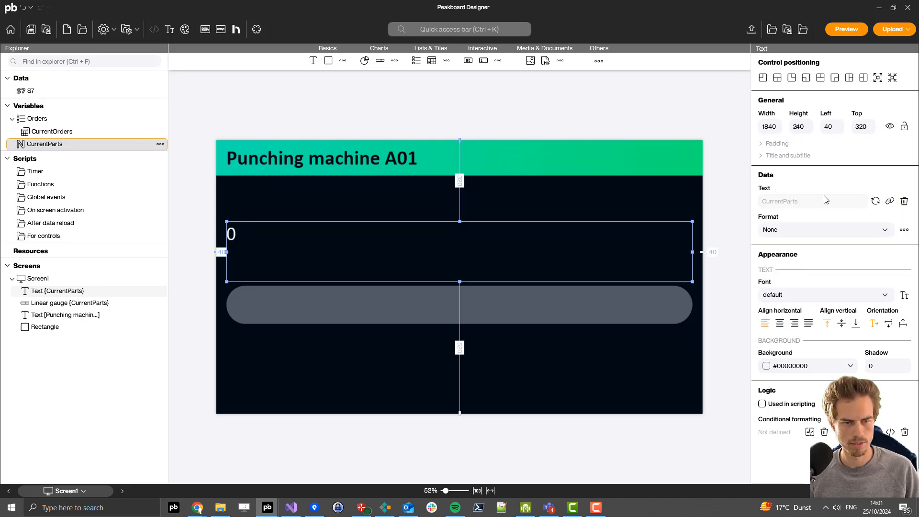
Center the CurrentParts text horizontally and vertically in the large font and shift its box slightly upward.
{"action": "left_click", "coordinate": [780, 324]}
{"action": "left_click", "coordinate": [841, 323]}
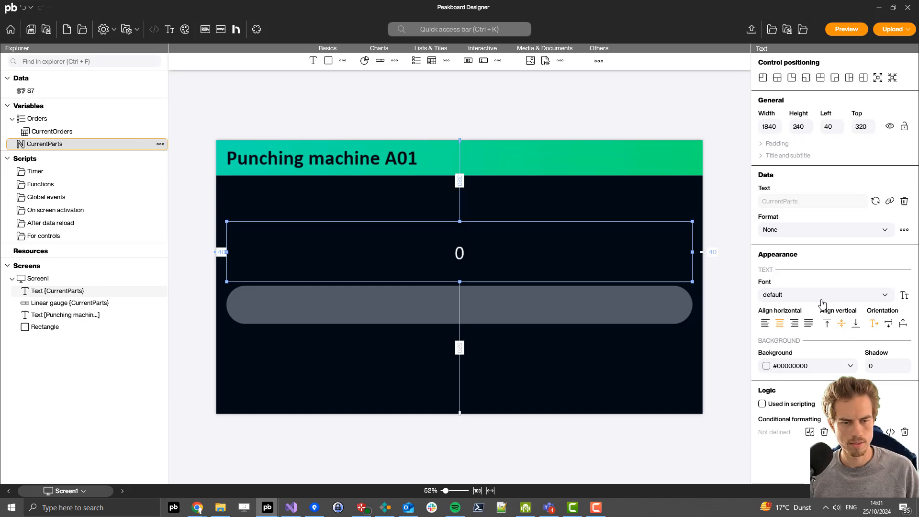
{"action": "left_click", "coordinate": [821, 300]}
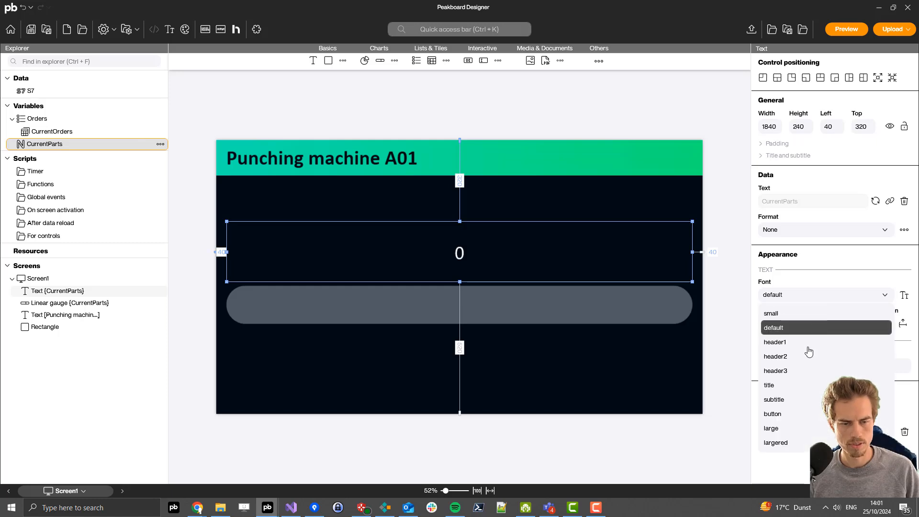
{"action": "left_click", "coordinate": [778, 429]}
{"action": "left_click_drag", "start_coordinate": [459, 222], "coordinate": [461, 191]}
{"action": "left_click", "coordinate": [677, 386]}
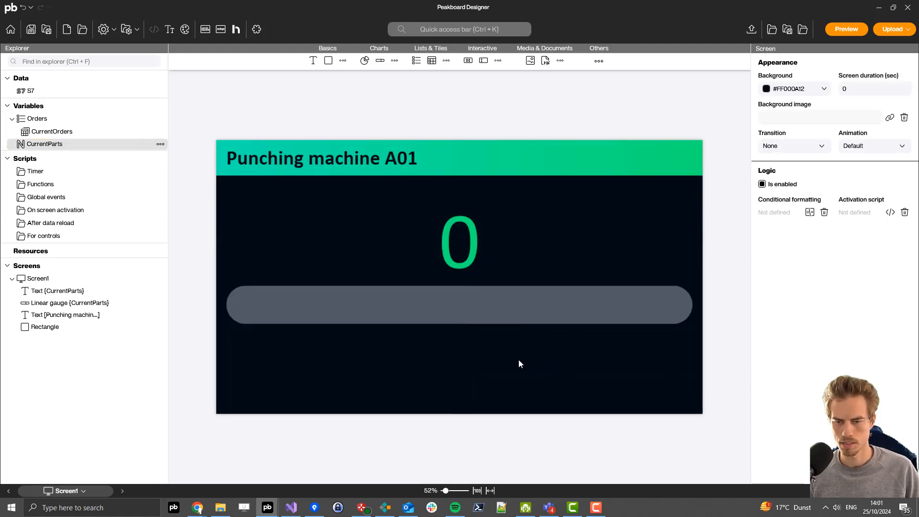
{"action": "left_click", "coordinate": [478, 334]}
{"action": "left_click", "coordinate": [619, 398]}
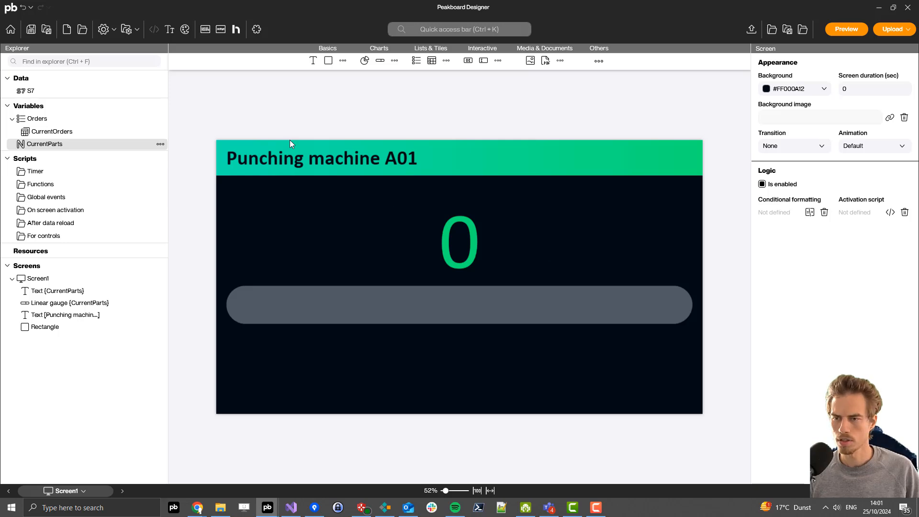
Add a 300 by 220 text control at left 1580, top 300 and link it to CurrentOrders, column Parts, row 0.
{"action": "left_click_drag", "start_coordinate": [313, 61], "coordinate": [655, 216]}
{"action": "left_click", "coordinate": [889, 201]}
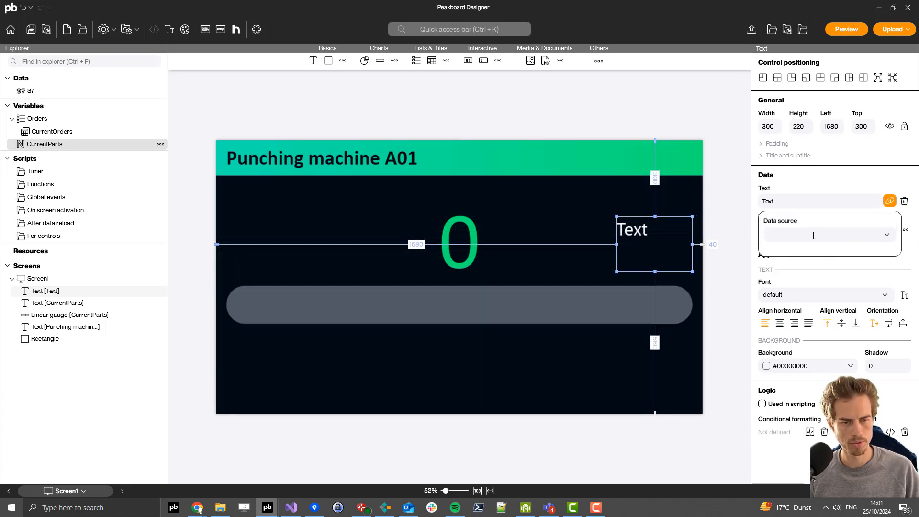
{"action": "left_click", "coordinate": [813, 234]}
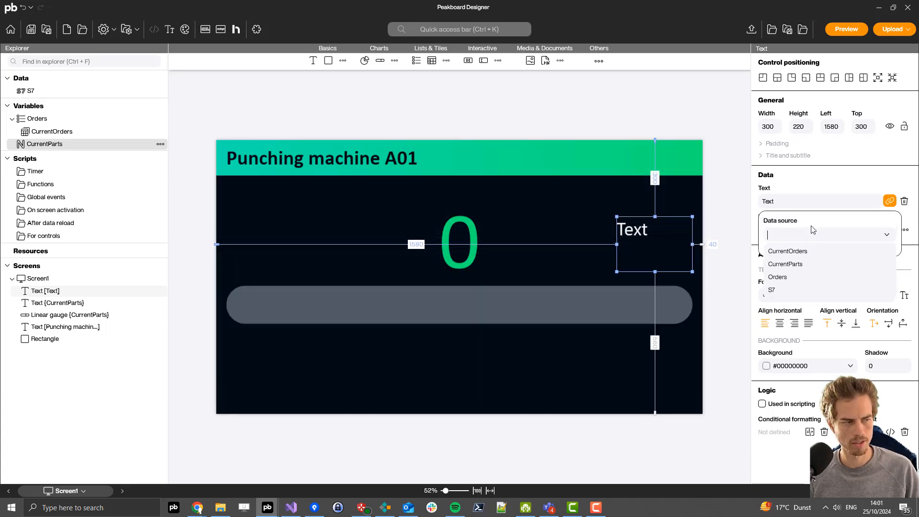
{"action": "left_click", "coordinate": [797, 253]}
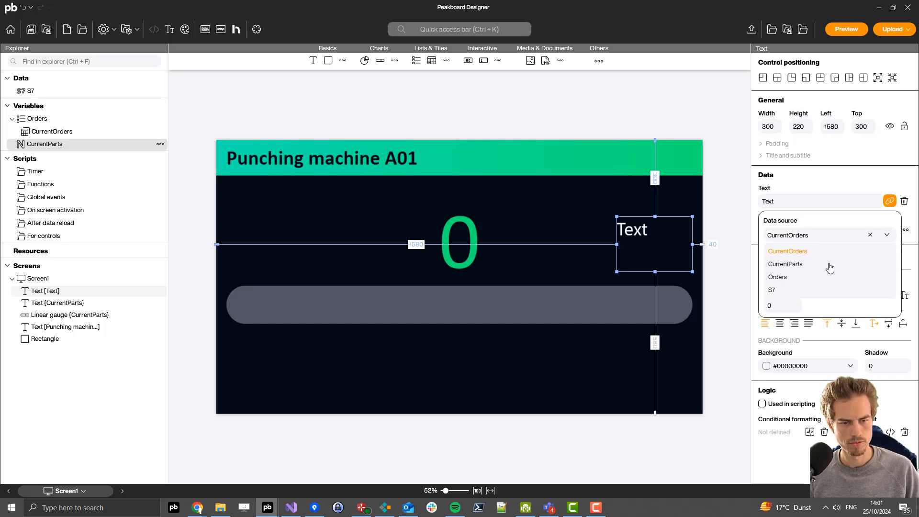
{"action": "left_click", "coordinate": [837, 312]}
{"action": "left_click", "coordinate": [796, 270]}
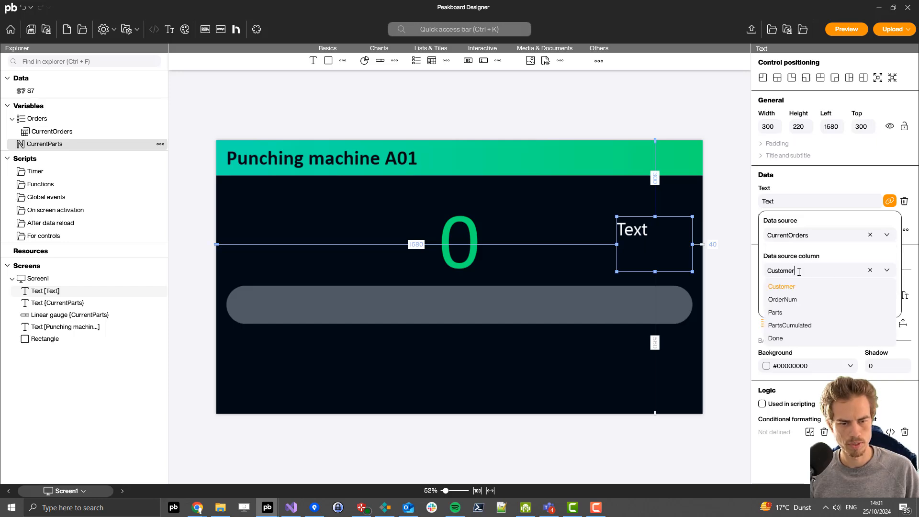
{"action": "left_click", "coordinate": [783, 316]}
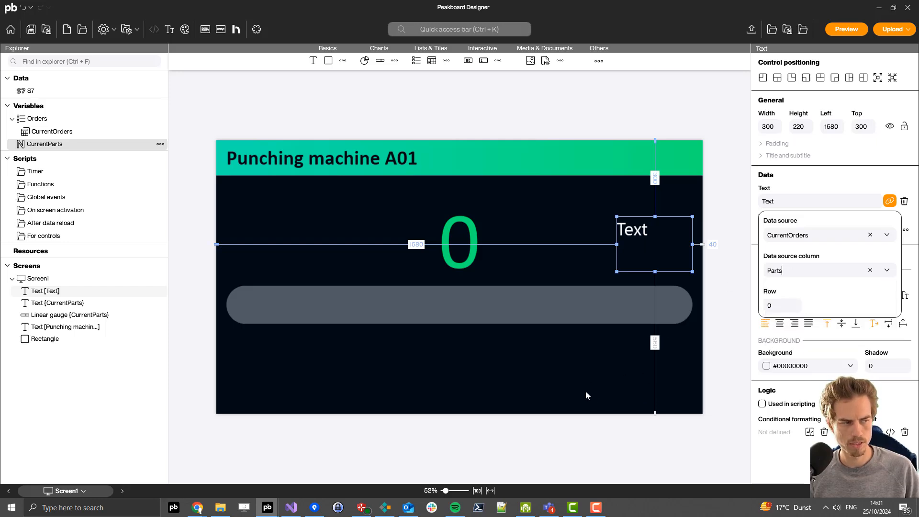
{"action": "left_click", "coordinate": [764, 160]}
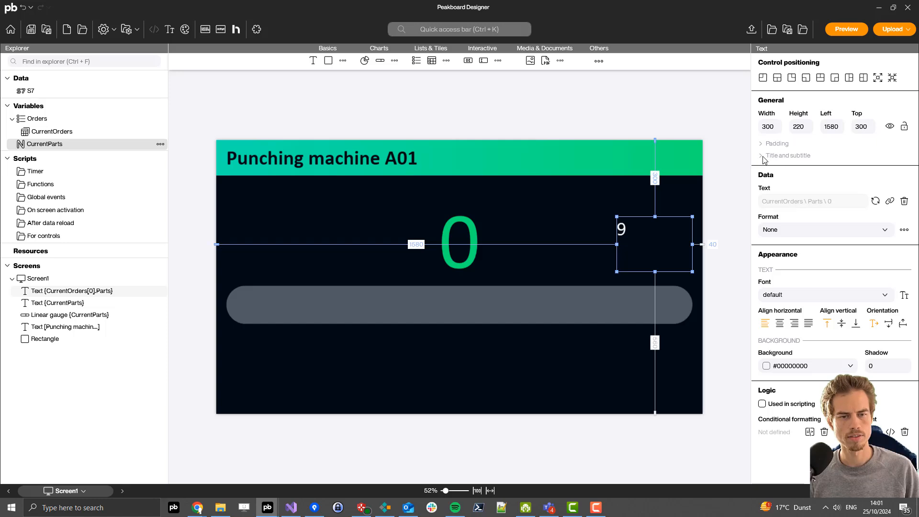
Give the order's Parts text the title Target and align its value to the right.
{"action": "left_click", "coordinate": [761, 156]}
{"action": "left_click", "coordinate": [775, 185]}
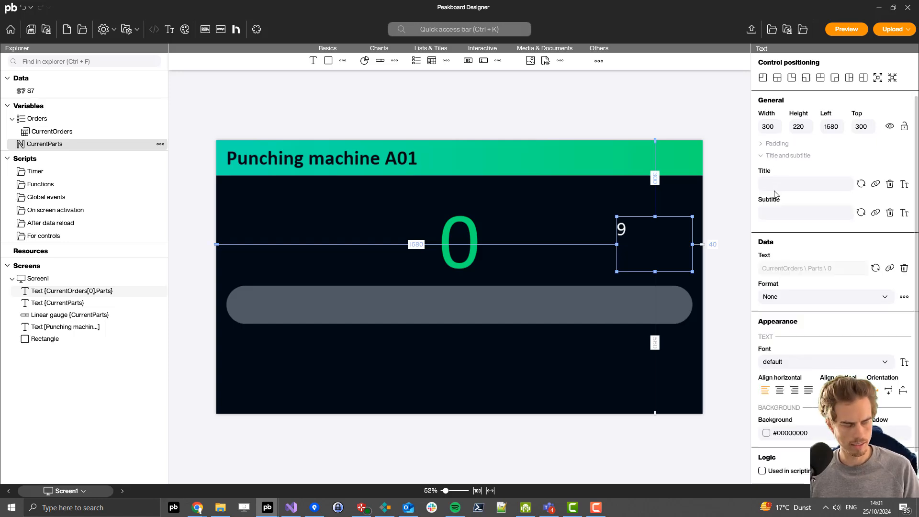
{"action": "type", "text": "Target"}
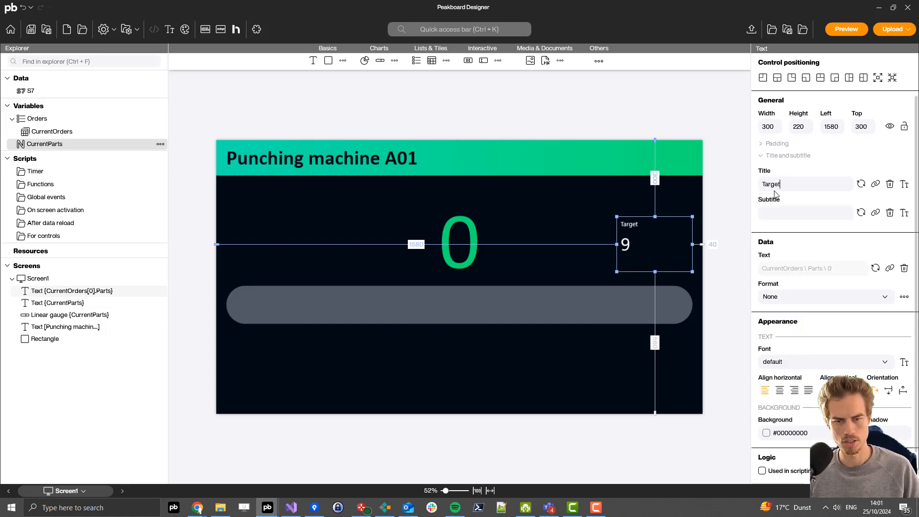
{"action": "left_click", "coordinate": [794, 390]}
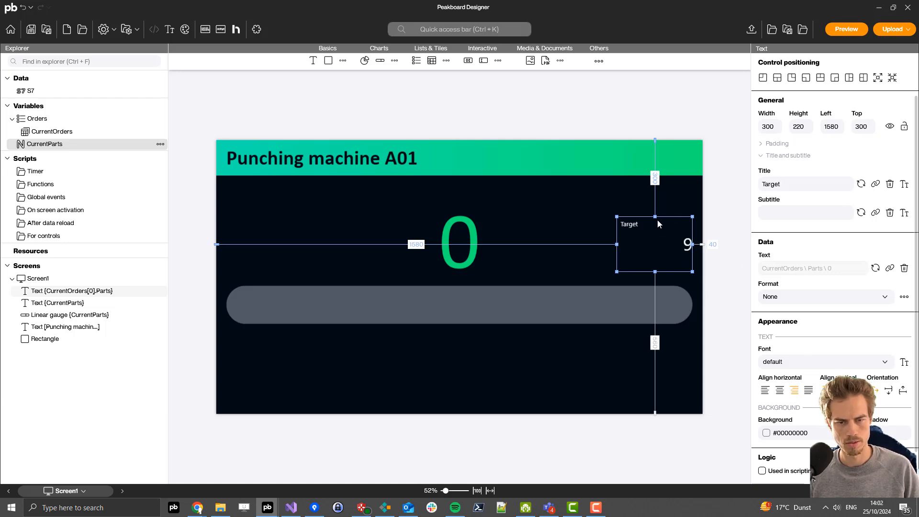
Shorten the Target text box from its upper edge to height 160, with its top at 360.
{"action": "left_click_drag", "start_coordinate": [656, 216], "coordinate": [655, 232]}
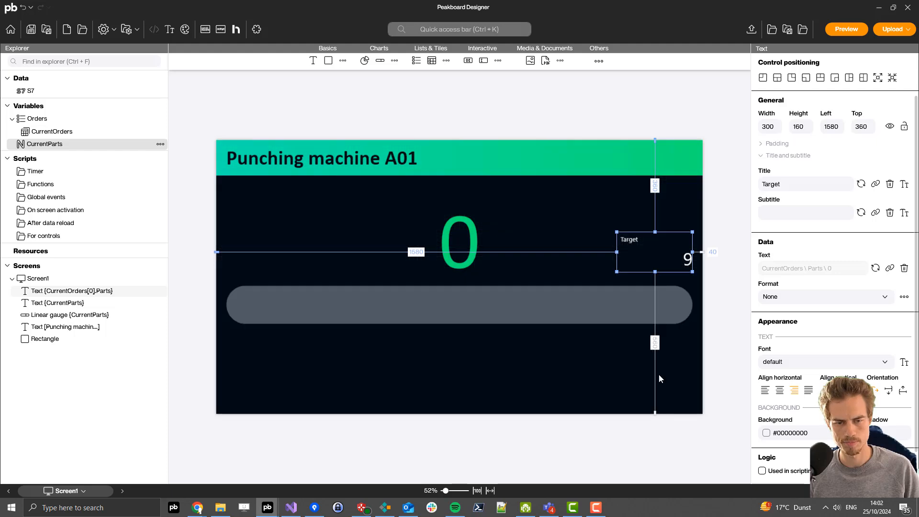
{"action": "left_click", "coordinate": [402, 344]}
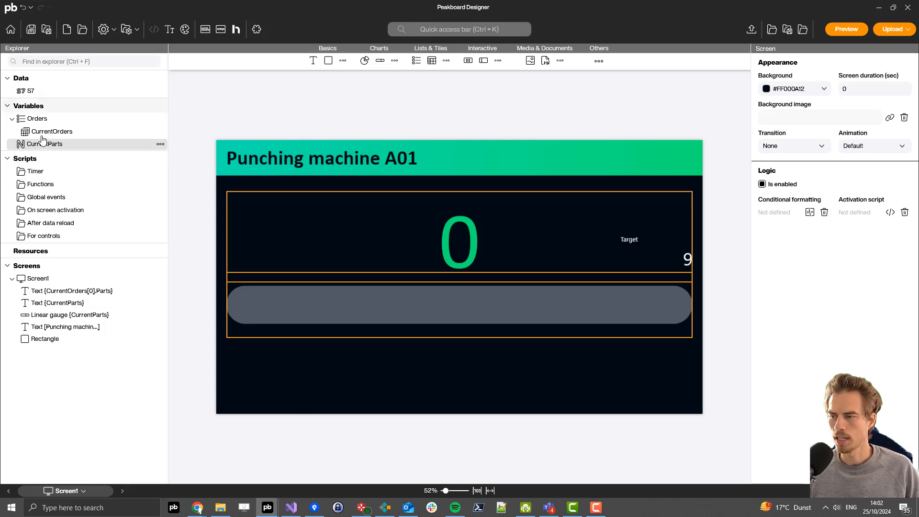
Open the reloaded script of the S7 data source and add a block that sets the CurrentParts variable.
{"action": "right_click", "coordinate": [33, 91]}
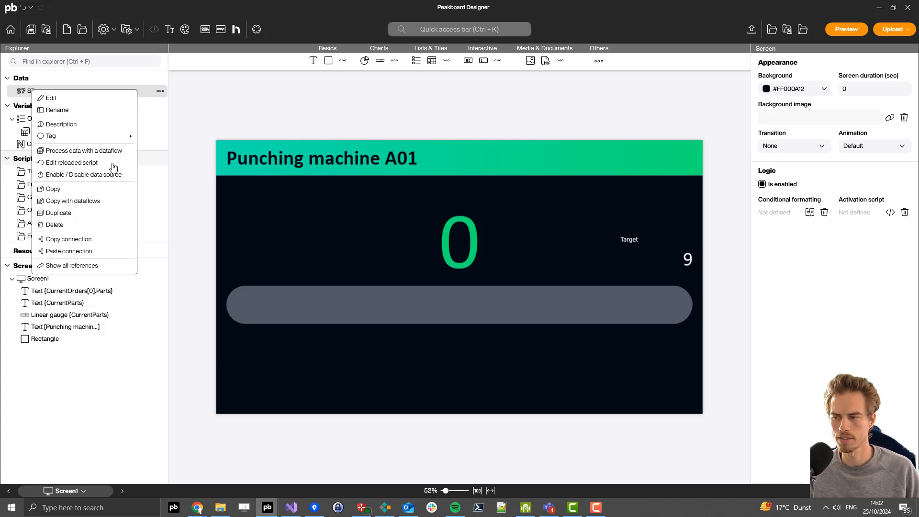
{"action": "left_click", "coordinate": [90, 165]}
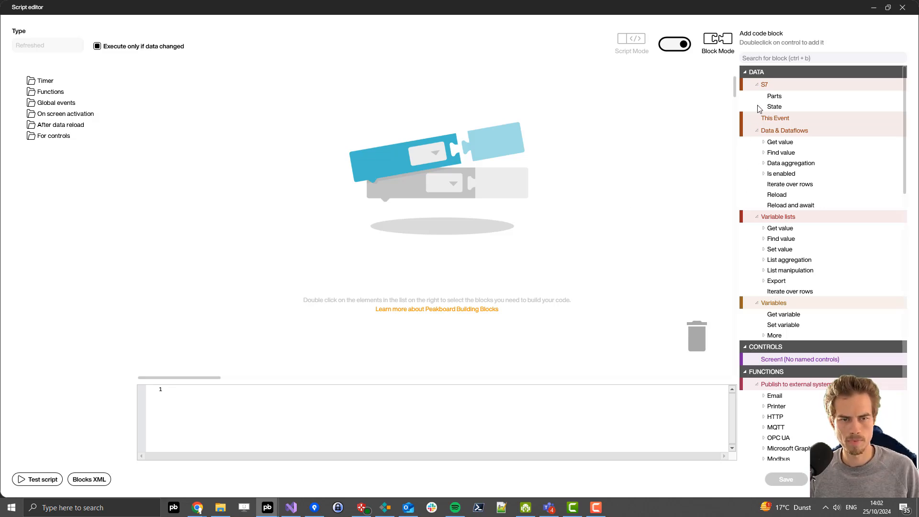
{"action": "scroll", "coordinate": [774, 268], "scroll_direction": "down", "scroll_amount": 1}
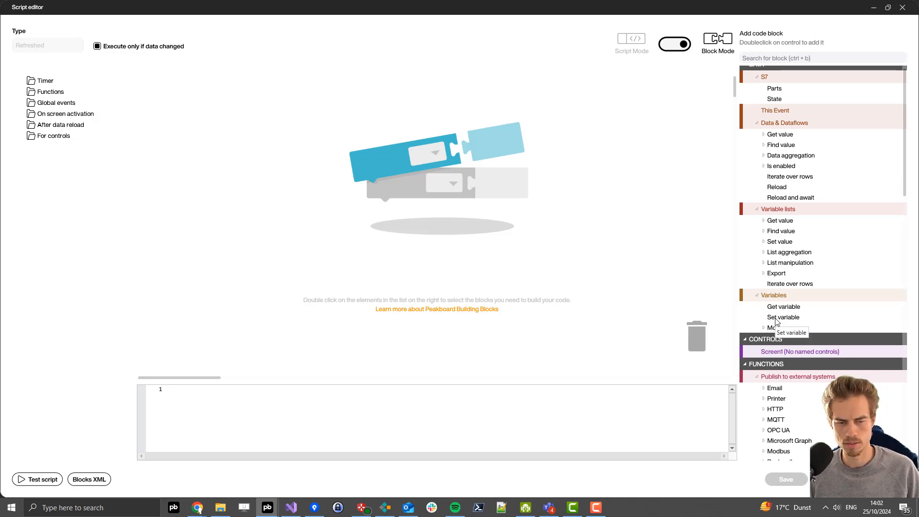
{"action": "double_click", "coordinate": [775, 318]}
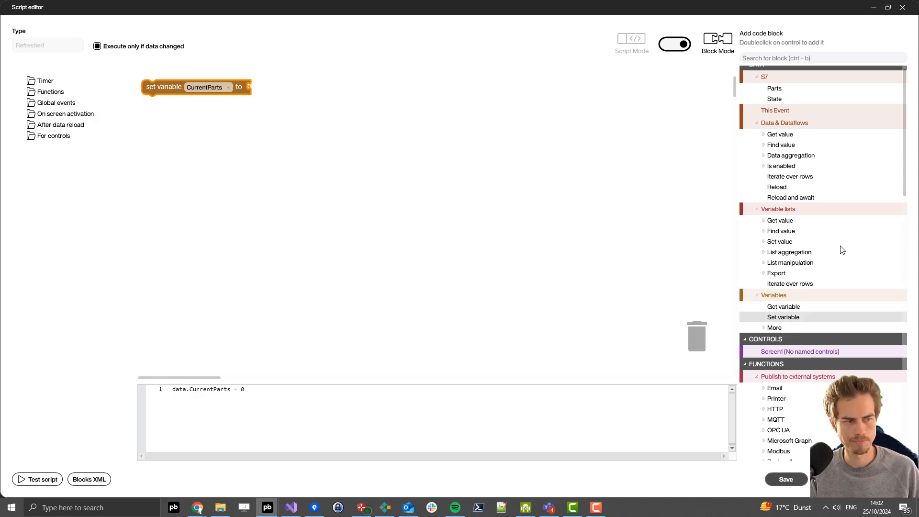
Add a two-operand math block with the plus operator as the value assigned to CurrentParts.
{"action": "scroll", "coordinate": [820, 233], "scroll_direction": "down", "scroll_amount": 1}
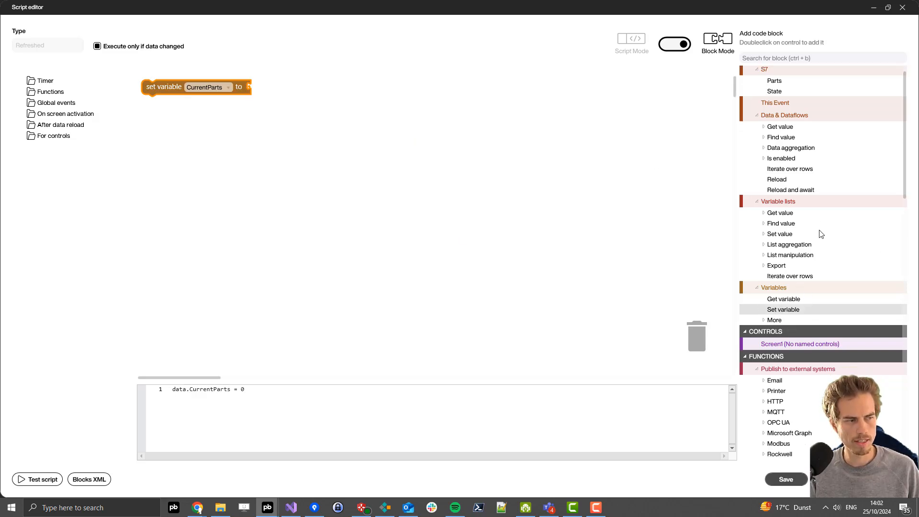
{"action": "scroll", "coordinate": [821, 234], "scroll_direction": "down", "scroll_amount": 15}
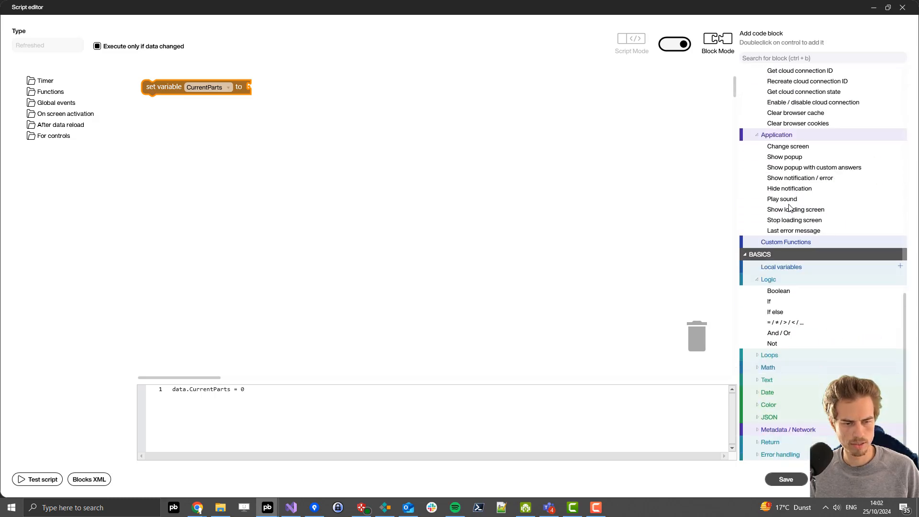
{"action": "left_click", "coordinate": [759, 367]}
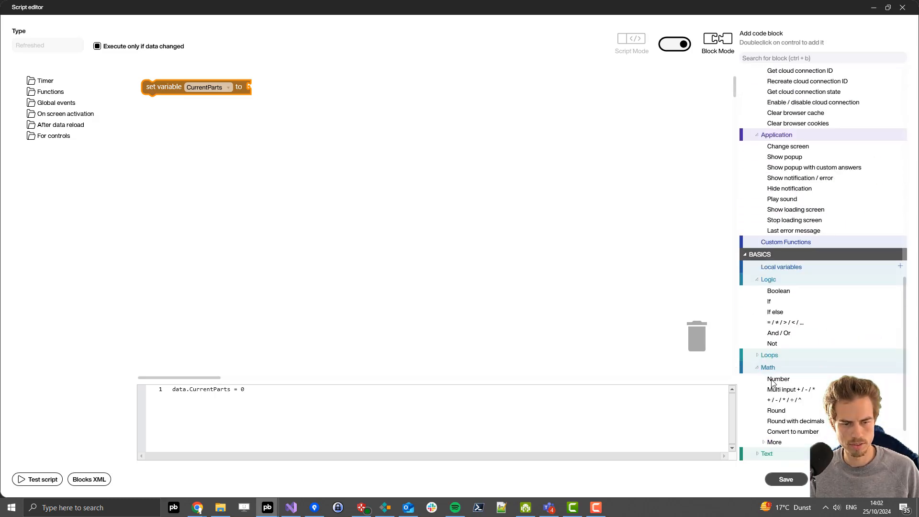
{"action": "double_click", "coordinate": [784, 401]}
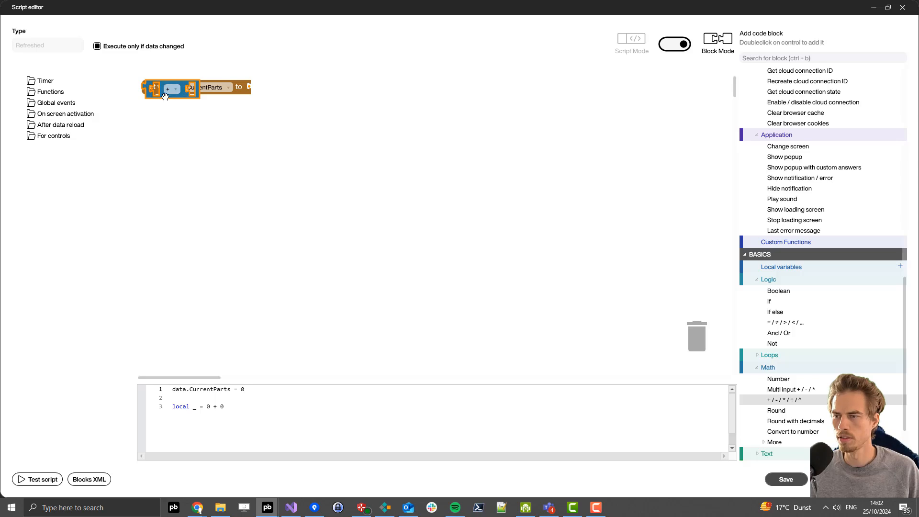
{"action": "left_click_drag", "start_coordinate": [180, 92], "coordinate": [280, 89]}
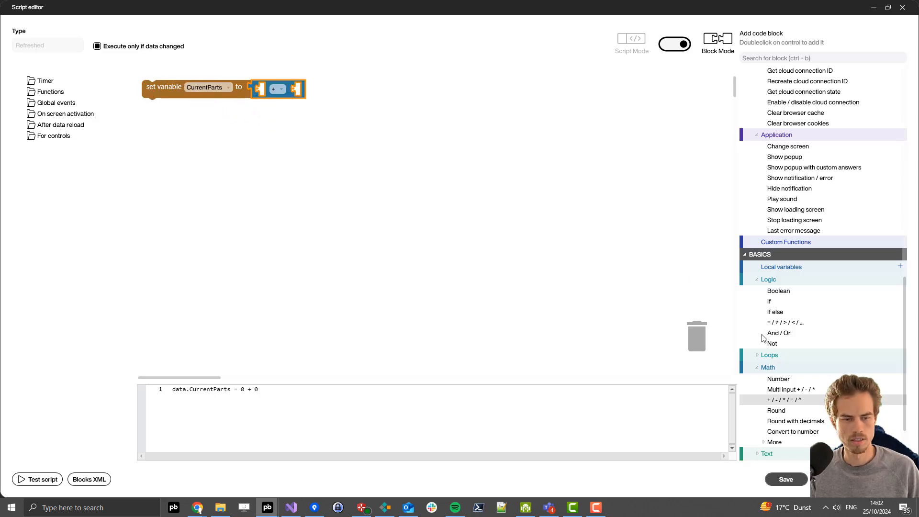
Insert the S7 Parts value block as the first operand of the addition.
{"action": "scroll", "coordinate": [762, 338], "scroll_direction": "up", "scroll_amount": 2}
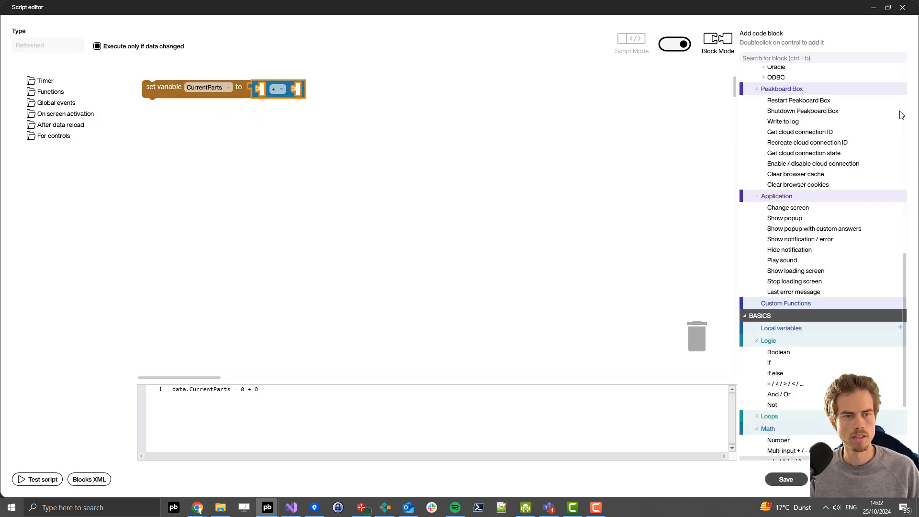
{"action": "scroll", "coordinate": [904, 108], "scroll_direction": "up", "scroll_amount": 10}
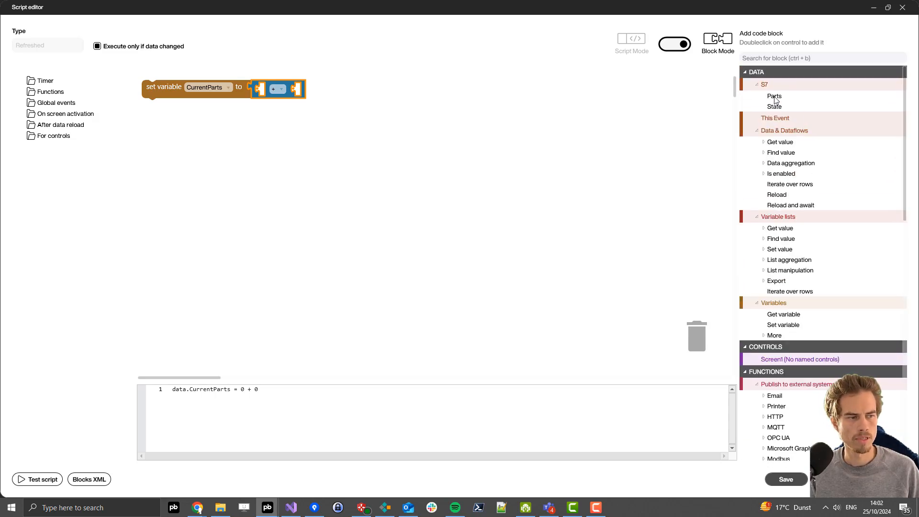
{"action": "double_click", "coordinate": [776, 96]}
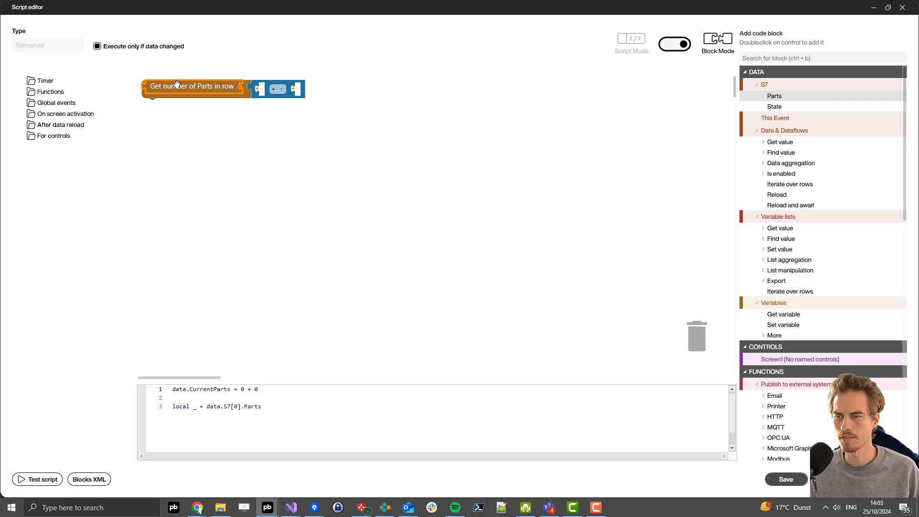
{"action": "left_click_drag", "start_coordinate": [177, 86], "coordinate": [307, 91]}
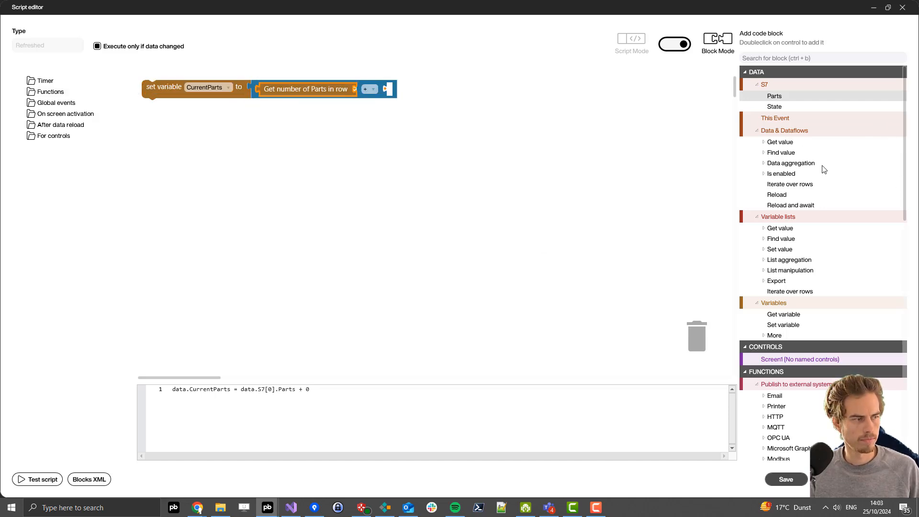
Add the first-row value of the CurrentOrders column Parts as the second operand of the addition.
{"action": "left_click", "coordinate": [763, 142]}
{"action": "double_click", "coordinate": [797, 164]}
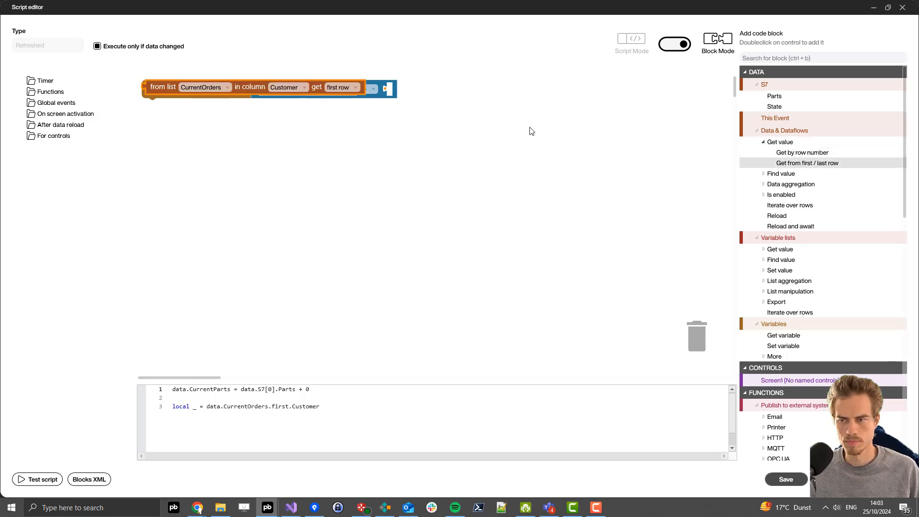
{"action": "left_click", "coordinate": [293, 90]}
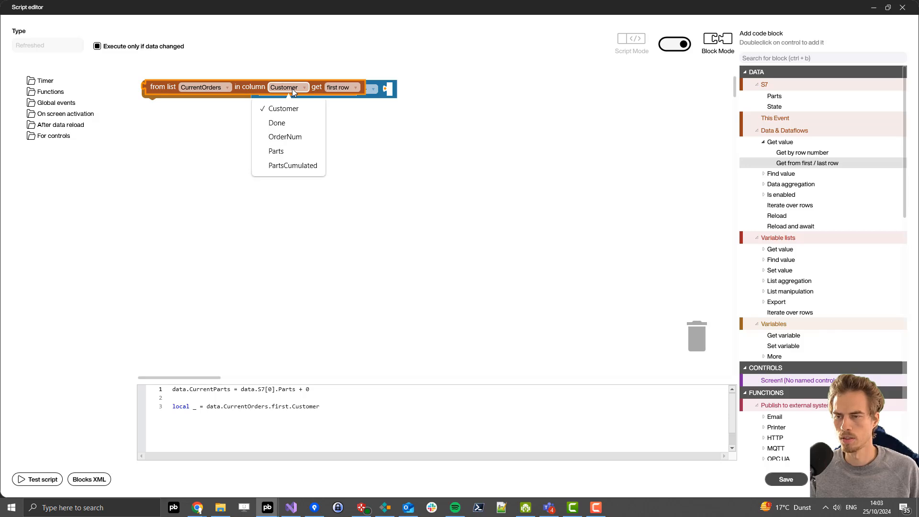
{"action": "left_click", "coordinate": [277, 151]}
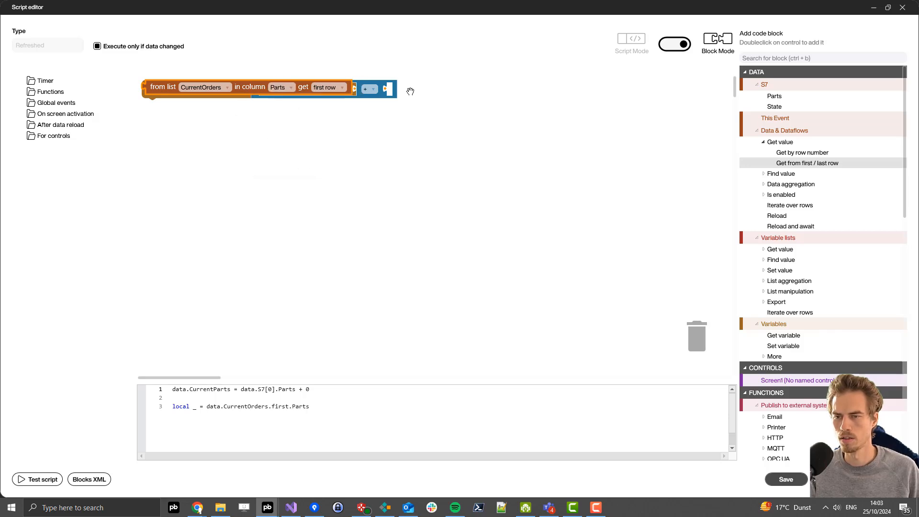
{"action": "left_click_drag", "start_coordinate": [256, 84], "coordinate": [476, 94]}
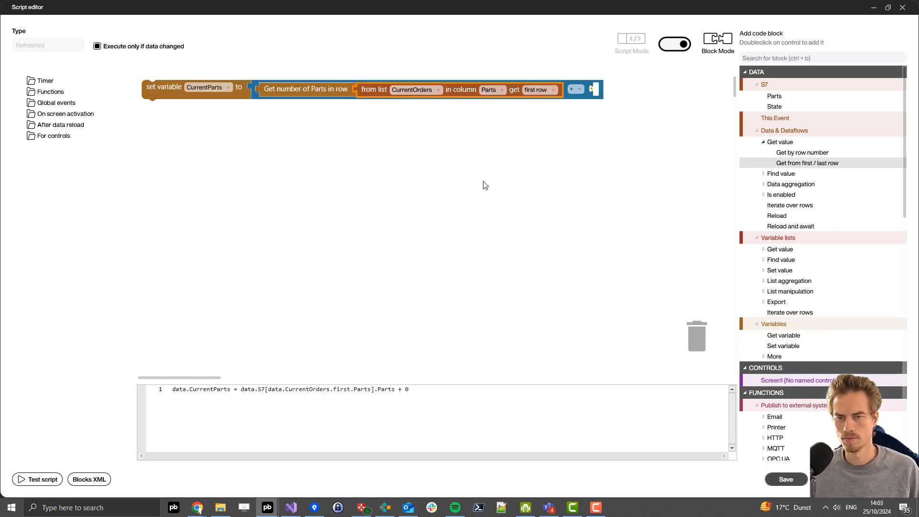
{"action": "left_click_drag", "start_coordinate": [367, 89], "coordinate": [398, 91]}
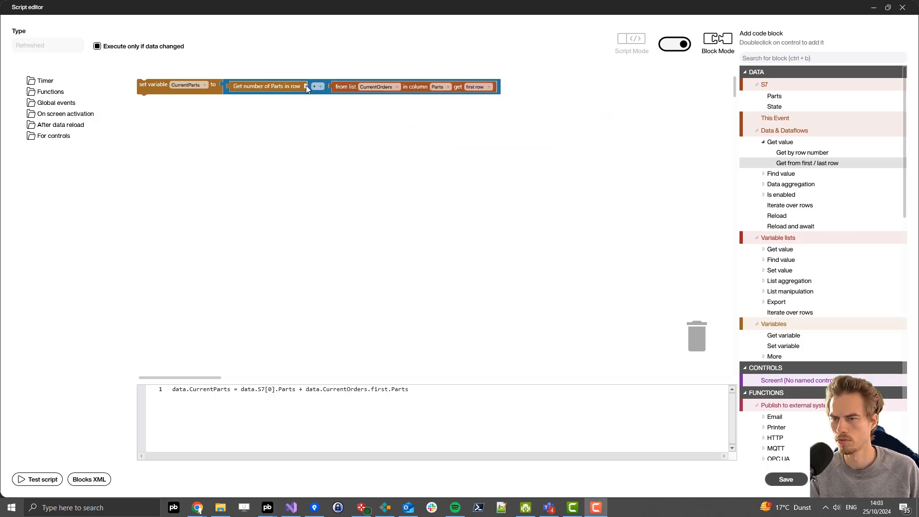
Set the row number of the S7 Parts block to 0.
{"action": "left_click", "coordinate": [310, 87]}
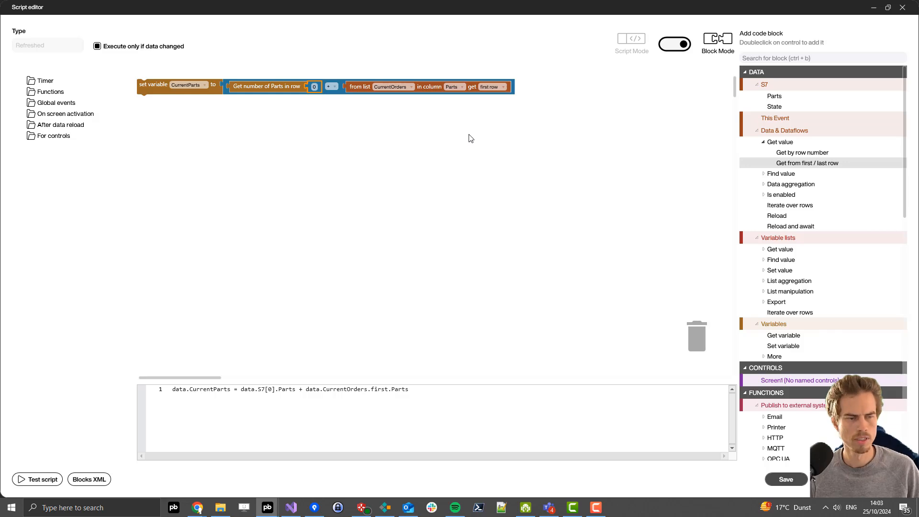
{"action": "left_click", "coordinate": [341, 91]}
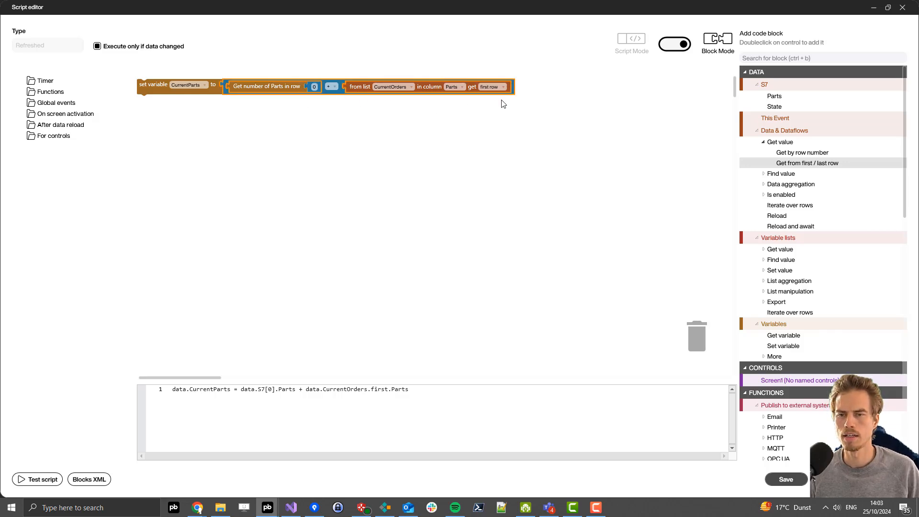
{"action": "left_click", "coordinate": [439, 89]}
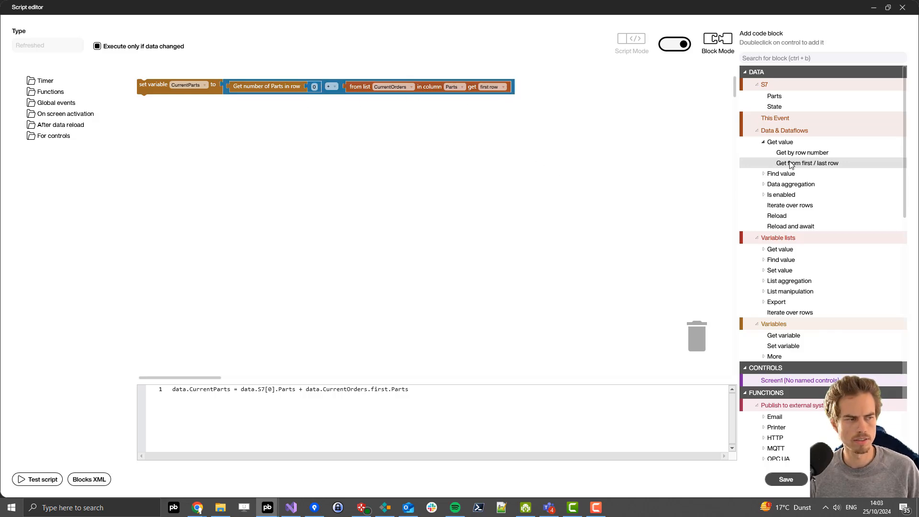
Wrap the addition in a new subtraction block as its first operand and assign the subtraction to CurrentParts.
{"action": "scroll", "coordinate": [780, 213], "scroll_direction": "down", "scroll_amount": 10}
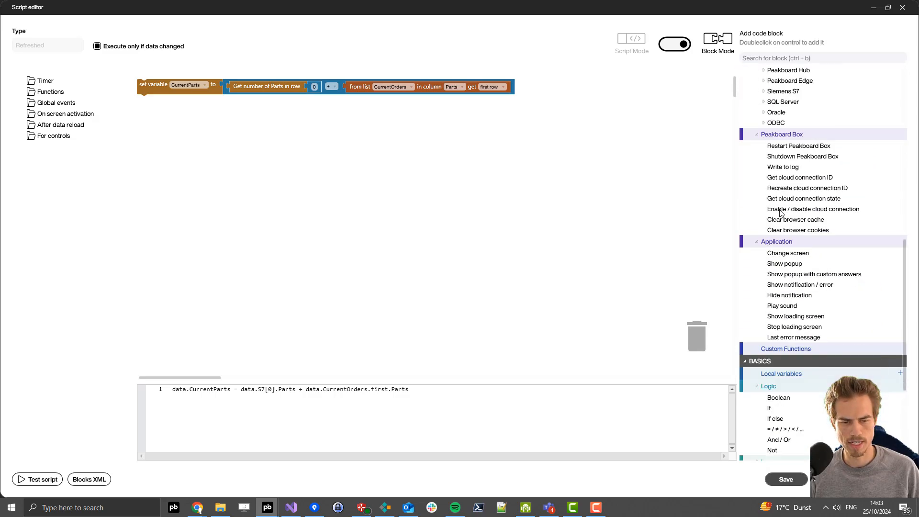
{"action": "scroll", "coordinate": [778, 213], "scroll_direction": "down", "scroll_amount": 5}
{"action": "double_click", "coordinate": [785, 384]}
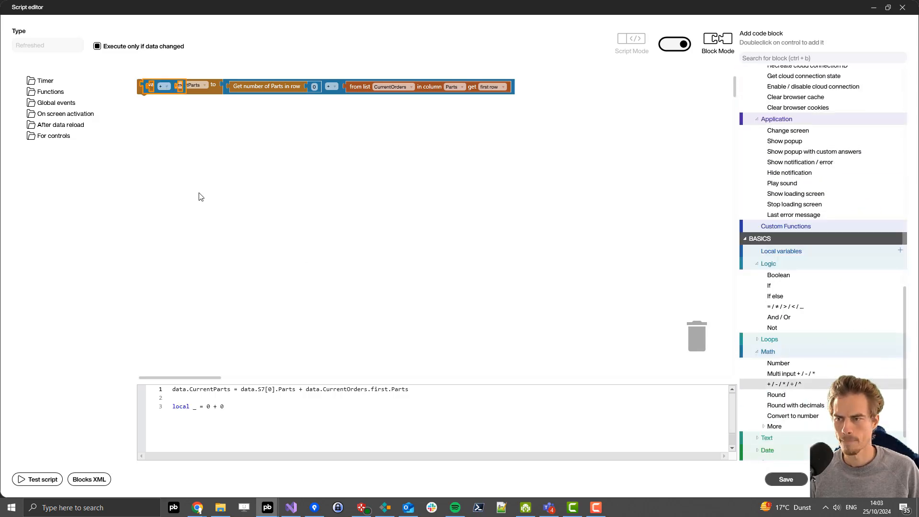
{"action": "left_click", "coordinate": [163, 87]}
{"action": "left_click", "coordinate": [163, 107]}
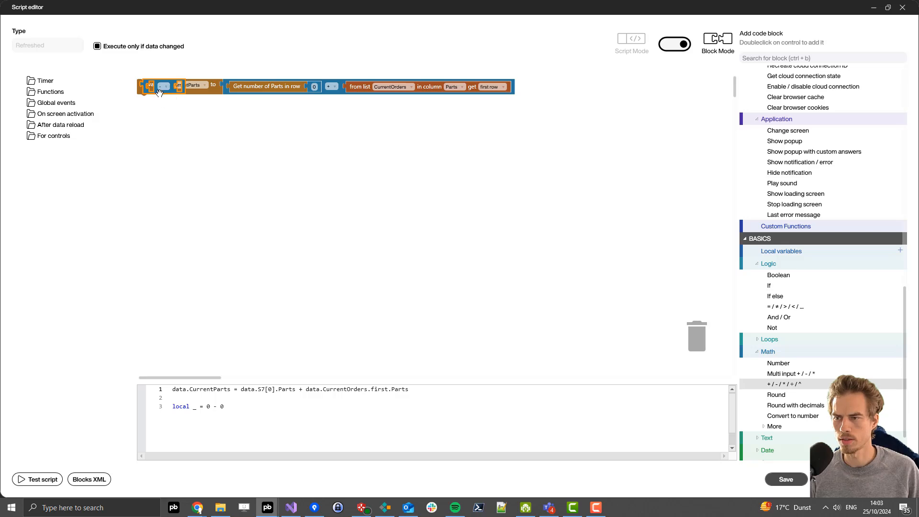
{"action": "left_click_drag", "start_coordinate": [154, 87], "coordinate": [195, 167]}
{"action": "left_click", "coordinate": [223, 87]}
{"action": "mouse_move", "coordinate": [223, 88]}
{"action": "left_mouse_down"}
{"action": "mouse_move", "coordinate": [229, 168]}
{"action": "mouse_move", "coordinate": [203, 106]}
{"action": "mouse_move", "coordinate": [234, 80]}
{"action": "left_mouse_up"}
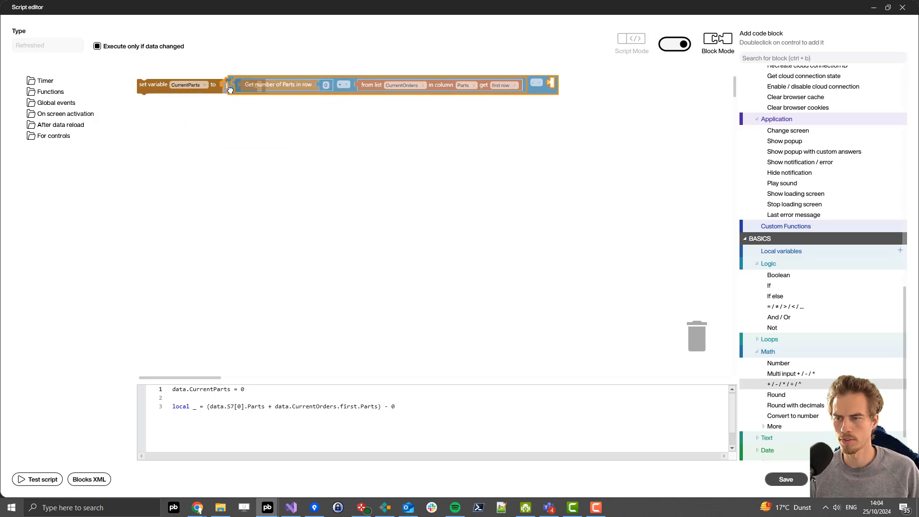
{"action": "left_click", "coordinate": [545, 87]}
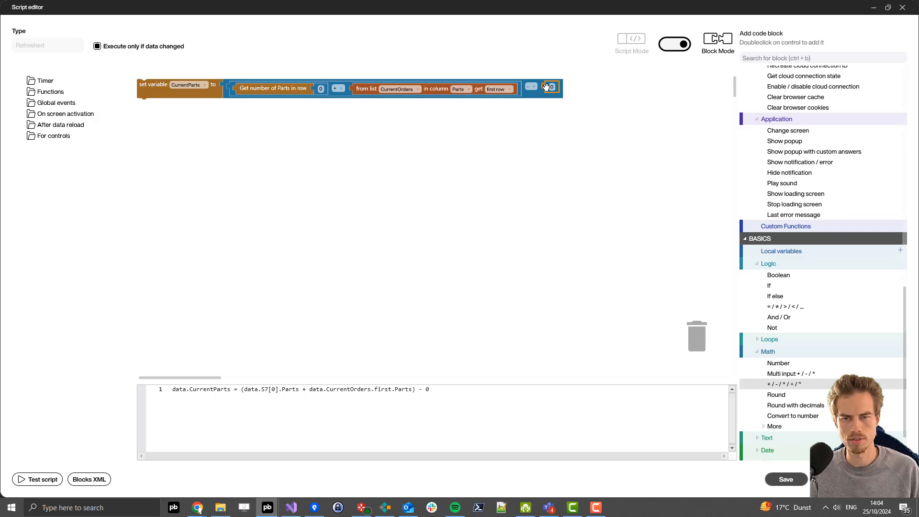
{"action": "left_click_drag", "start_coordinate": [551, 87], "coordinate": [699, 338]}
{"action": "scroll", "coordinate": [837, 234], "scroll_direction": "up", "scroll_amount": 3}
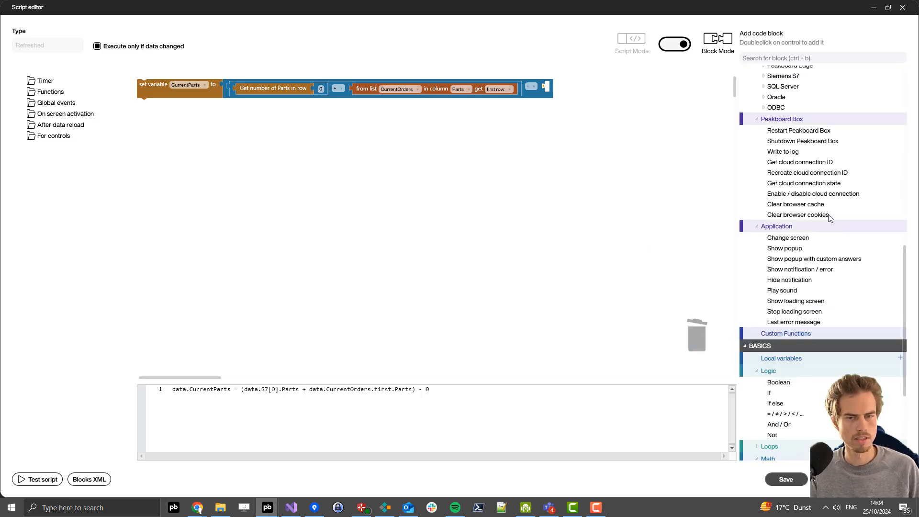
Duplicate the CurrentOrders first-row block, switch its column to PartsCumulated and insert it as the value being subtracted.
{"action": "right_click", "coordinate": [447, 96]}
{"action": "left_click", "coordinate": [478, 106]}
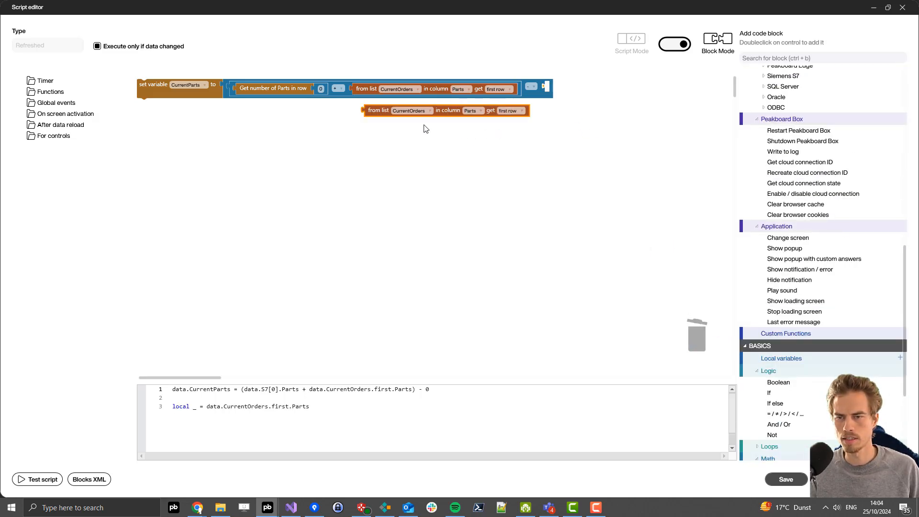
{"action": "left_click", "coordinate": [464, 112]}
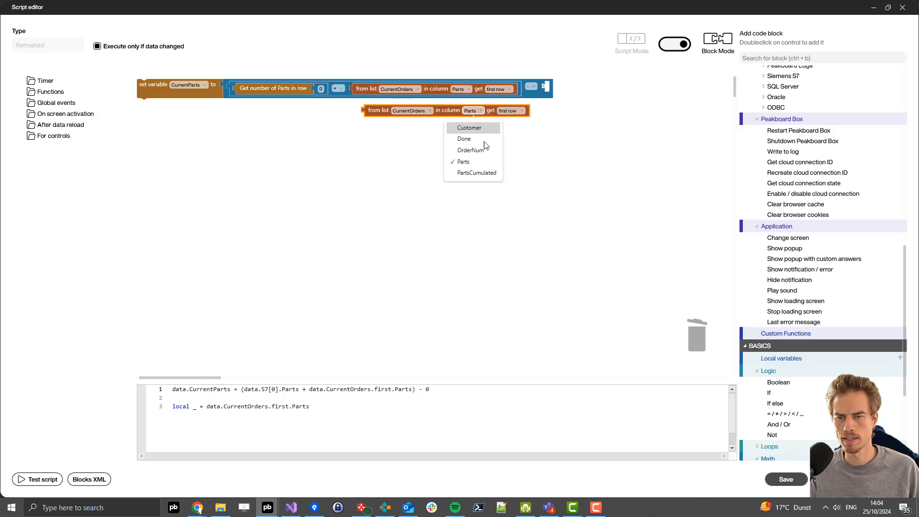
{"action": "left_click", "coordinate": [479, 173]}
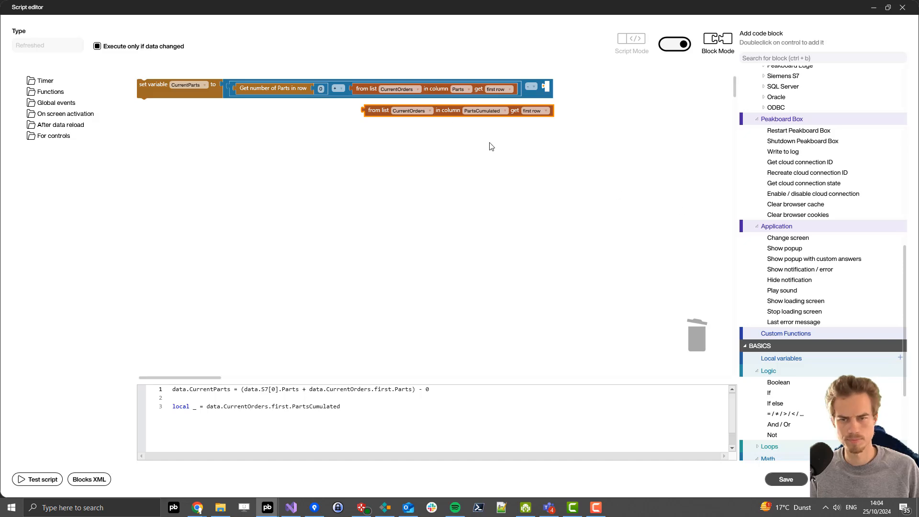
{"action": "left_click_drag", "start_coordinate": [381, 112], "coordinate": [543, 98]}
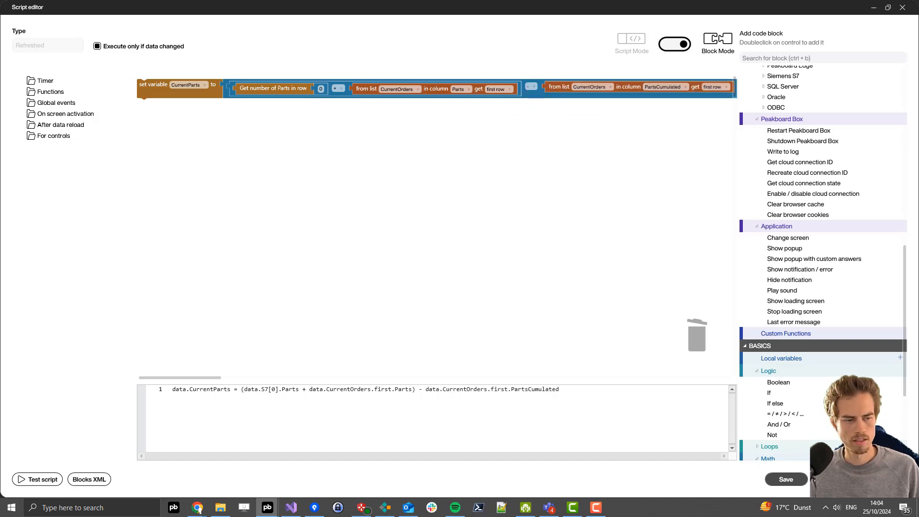
Attach an if block directly below the block that sets CurrentParts.
{"action": "scroll", "coordinate": [766, 230], "scroll_direction": "down", "scroll_amount": 1}
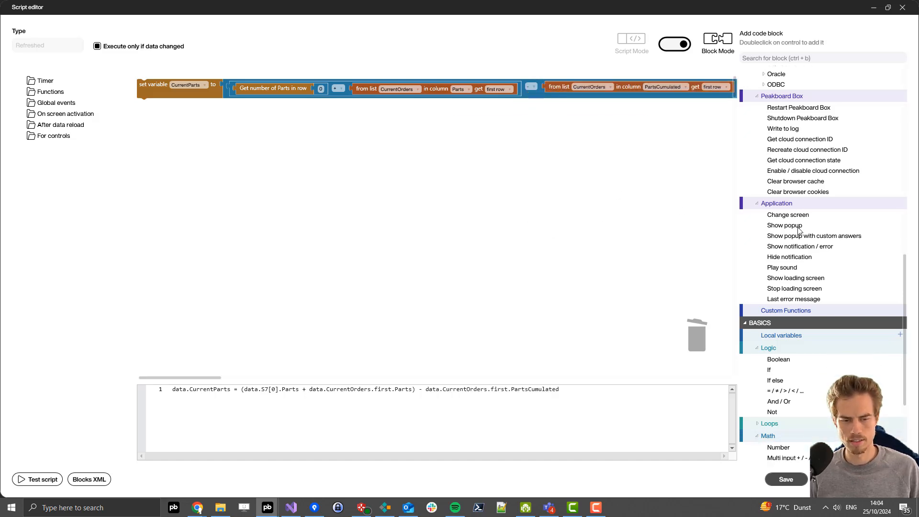
{"action": "double_click", "coordinate": [768, 370]}
{"action": "left_click_drag", "start_coordinate": [153, 106], "coordinate": [149, 126]}
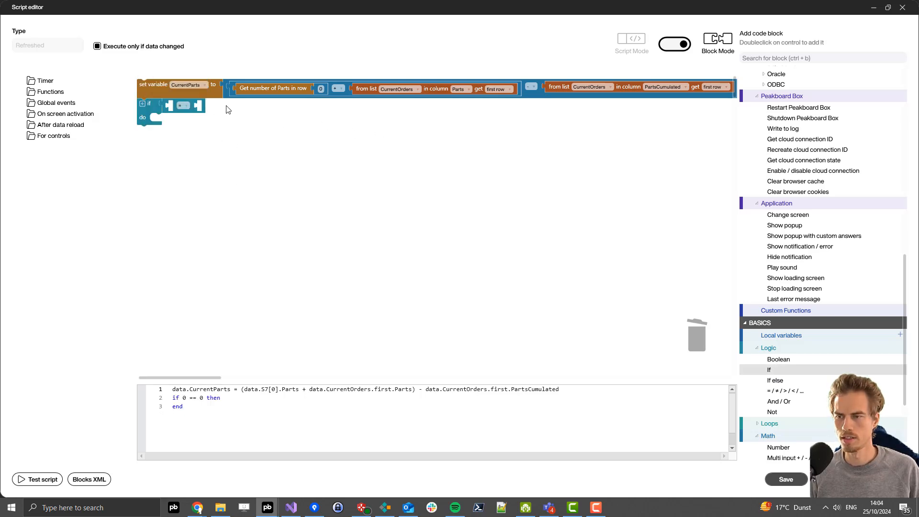
Insert a get variable block for CurrentParts as the first operand of the if condition.
{"action": "scroll", "coordinate": [832, 253], "scroll_direction": "up", "scroll_amount": 10}
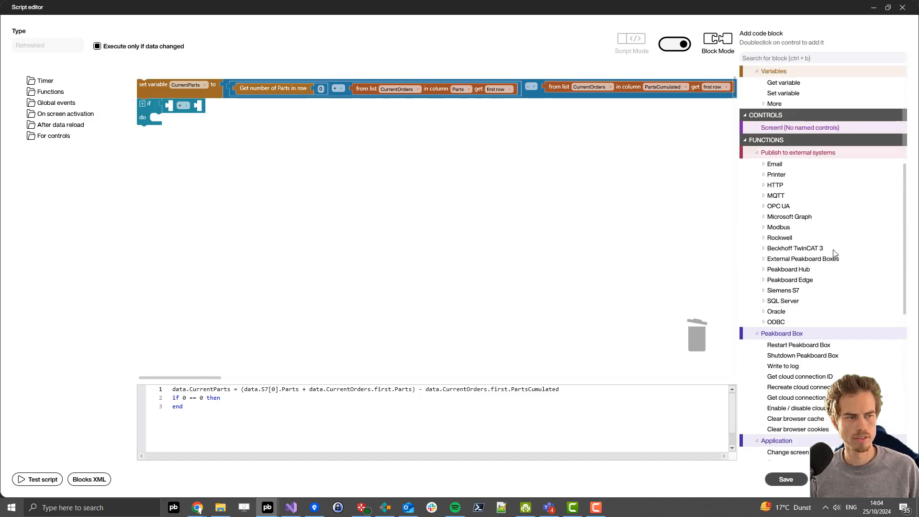
{"action": "scroll", "coordinate": [830, 244], "scroll_direction": "up", "scroll_amount": 10}
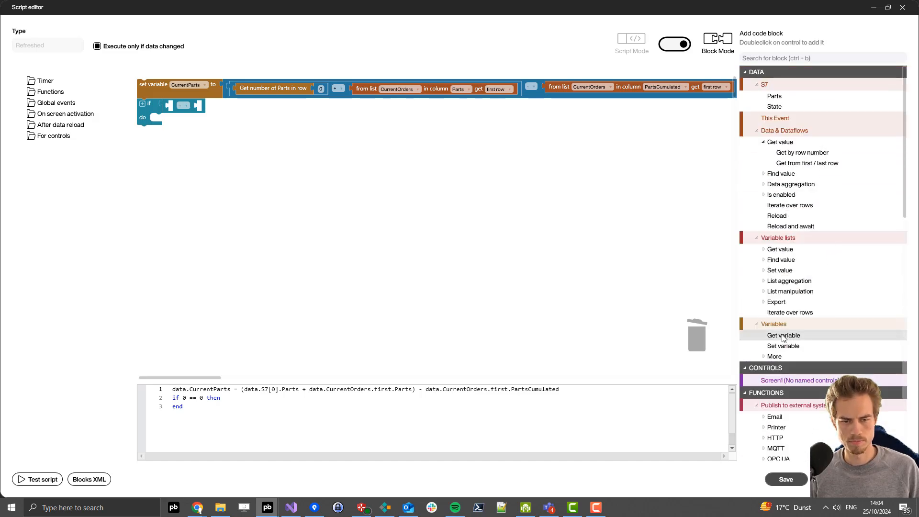
{"action": "double_click", "coordinate": [783, 337]}
{"action": "left_click_drag", "start_coordinate": [154, 83], "coordinate": [180, 105]}
{"action": "scroll", "coordinate": [813, 239], "scroll_direction": "down", "scroll_amount": 2}
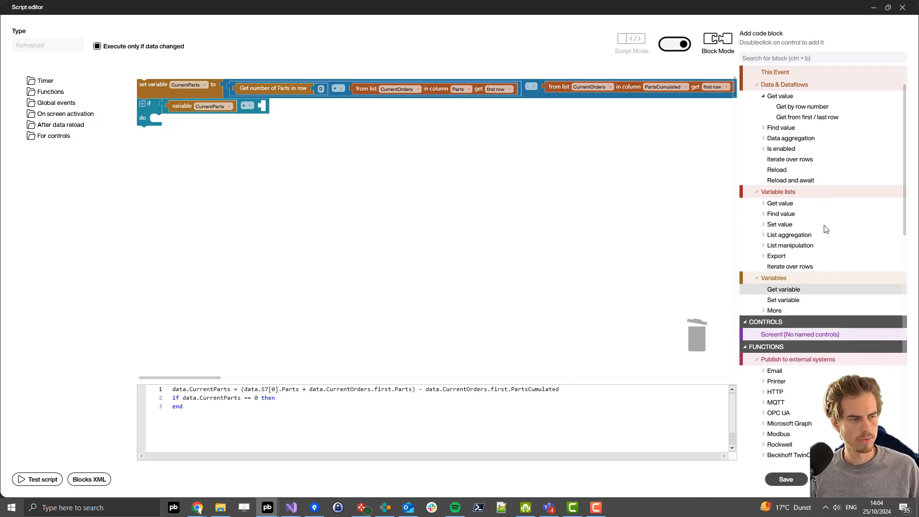
{"action": "scroll", "coordinate": [820, 317], "scroll_direction": "up", "scroll_amount": 2}
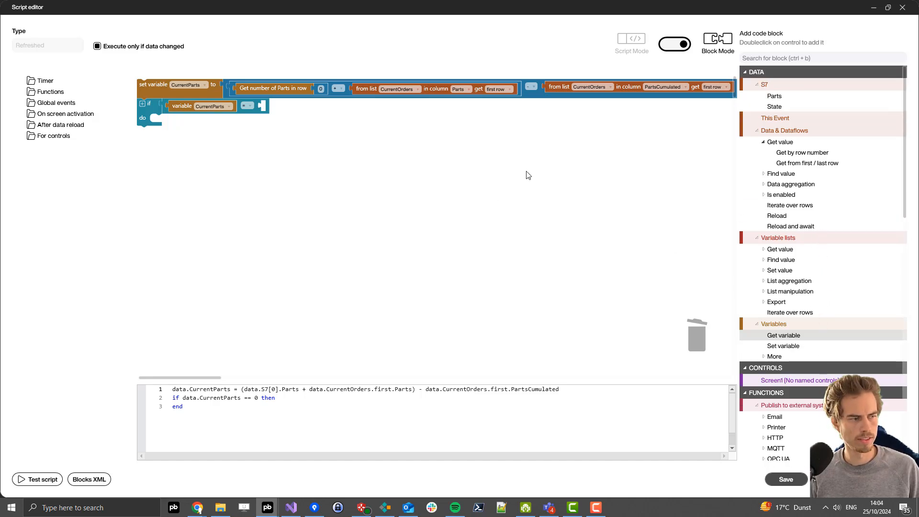
Duplicate the CurrentOrders first-row Parts block and insert it as the second operand of the if condition.
{"action": "right_click", "coordinate": [366, 89]}
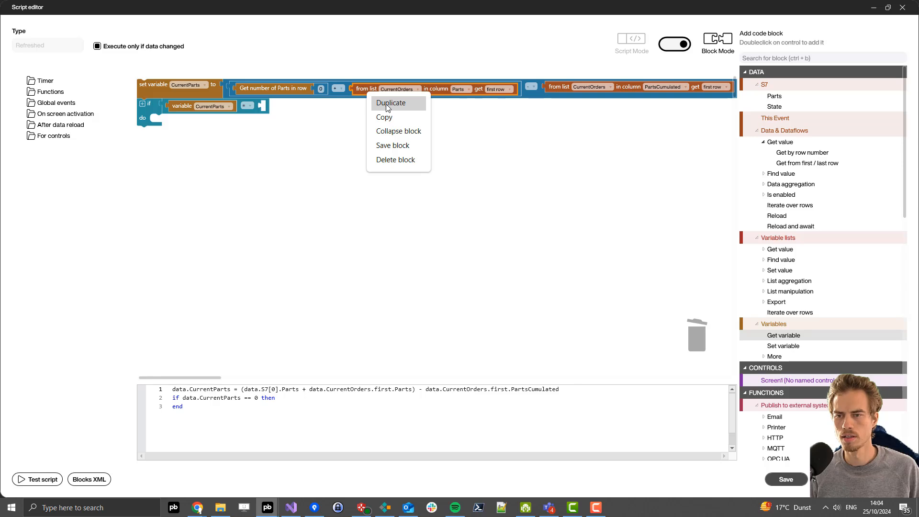
{"action": "left_click", "coordinate": [387, 104]}
{"action": "left_click_drag", "start_coordinate": [370, 112], "coordinate": [270, 106]}
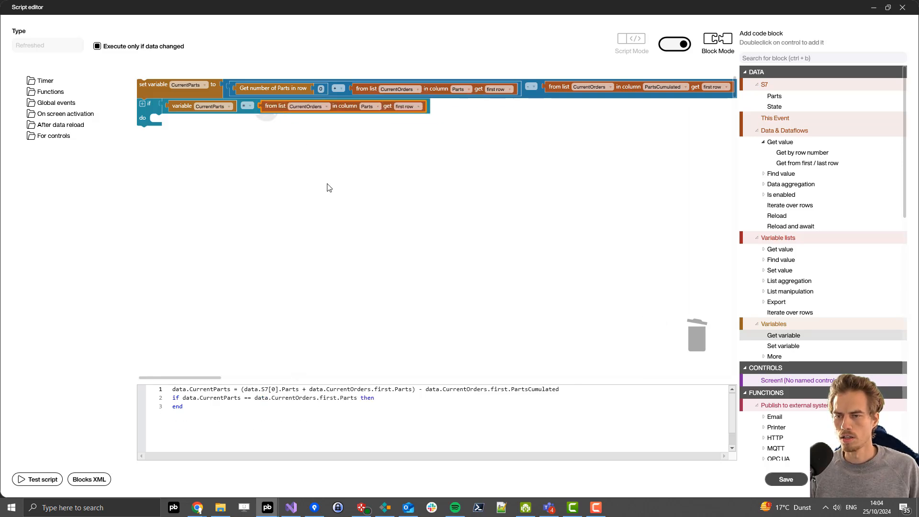
{"action": "left_click", "coordinate": [406, 134]}
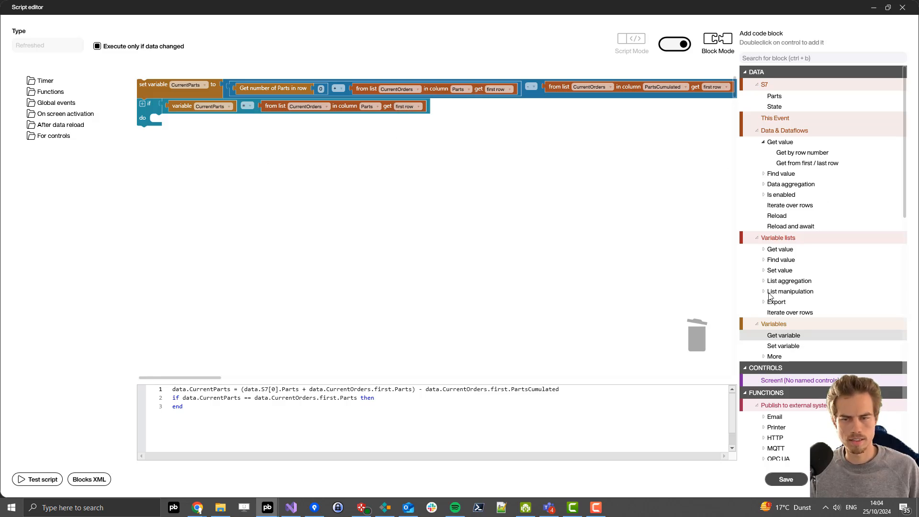
Inside the if block, add a set variable block that resets CurrentParts to 0, and save the script.
{"action": "double_click", "coordinate": [770, 347]}
{"action": "left_click_drag", "start_coordinate": [159, 89], "coordinate": [169, 124]}
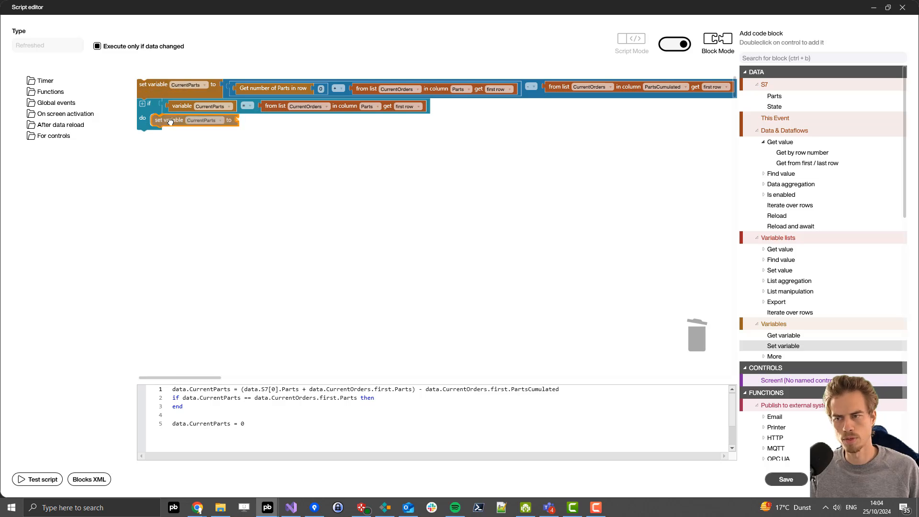
{"action": "left_click", "coordinate": [237, 119]}
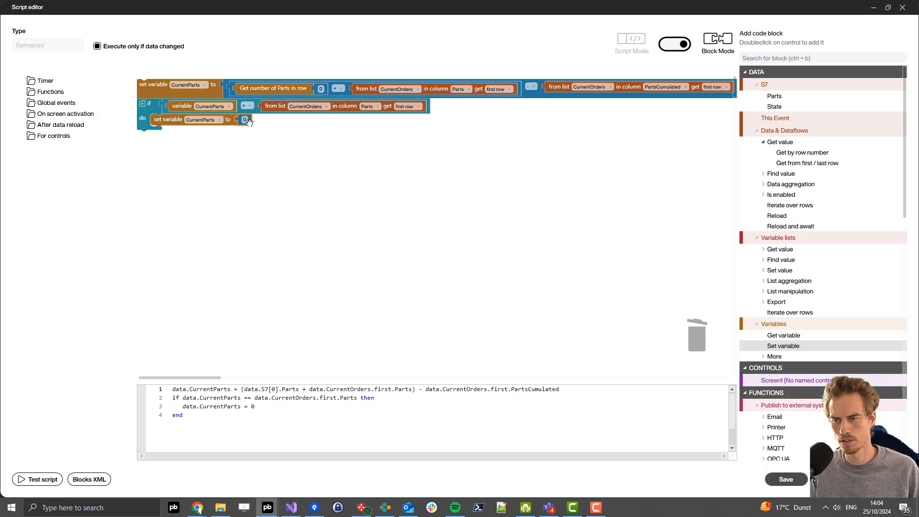
{"action": "left_click", "coordinate": [266, 153]}
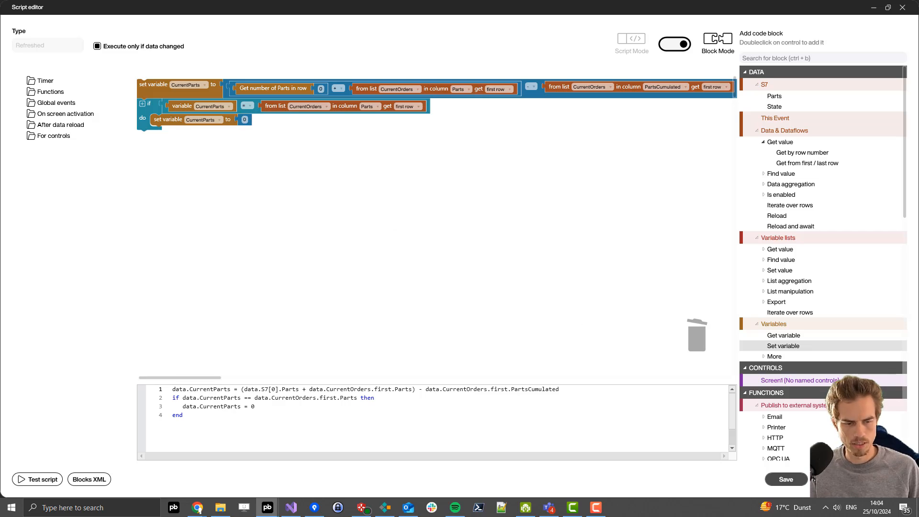
{"action": "left_click", "coordinate": [785, 479]}
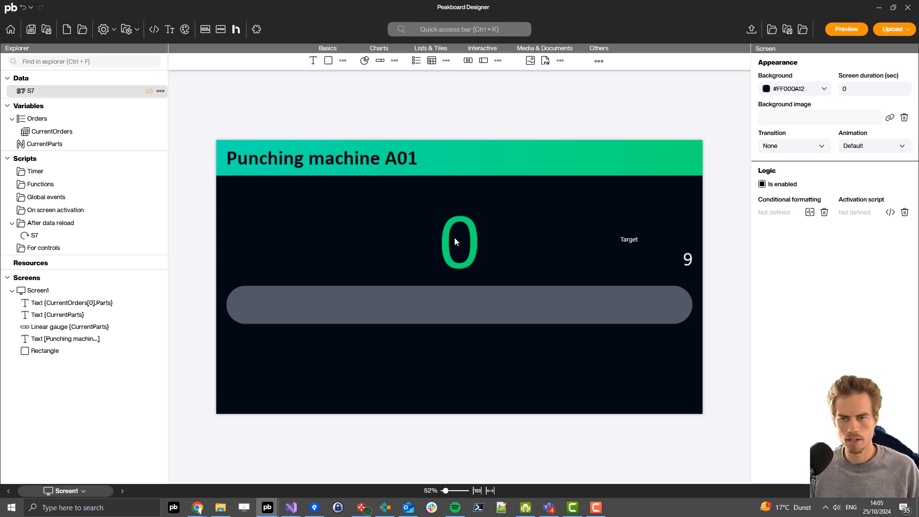
Add a horizontal line 1840 wide below the linear gauge, at left 40 and top 760, and colour it white.
{"action": "left_click", "coordinate": [342, 61]}
{"action": "left_click_drag", "start_coordinate": [308, 78], "coordinate": [693, 345]}
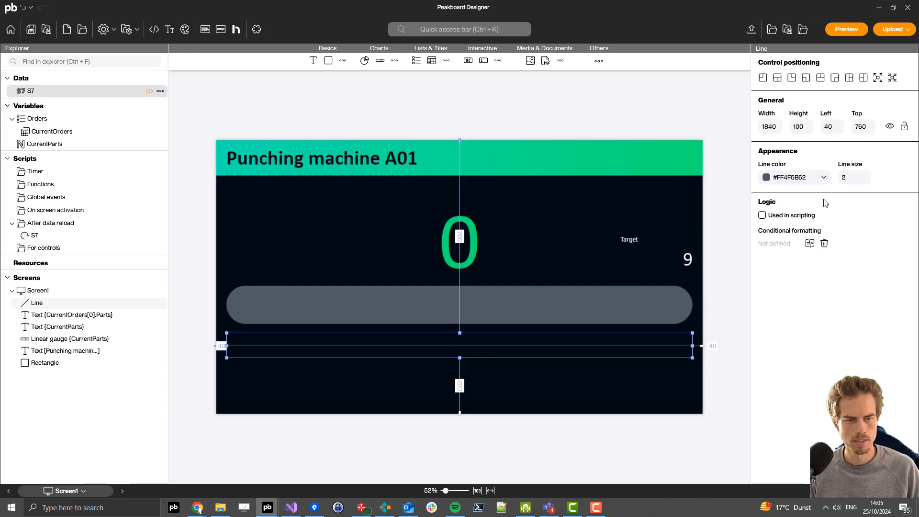
{"action": "left_click", "coordinate": [792, 177]}
{"action": "left_click", "coordinate": [771, 364]}
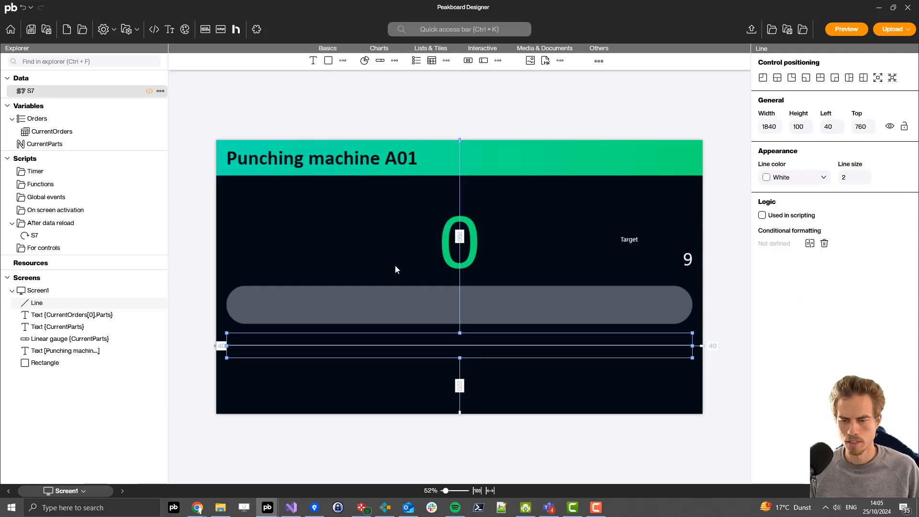
{"action": "left_click", "coordinate": [396, 266]}
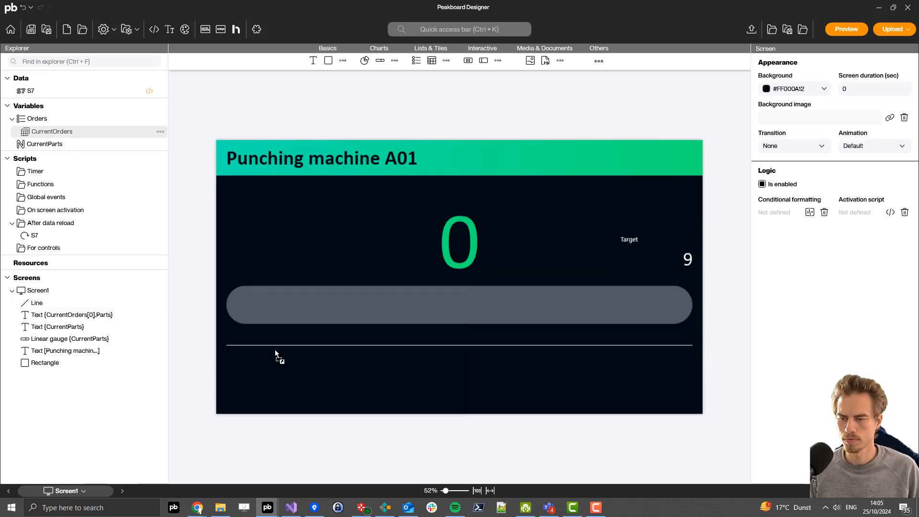
Place a text bound to the first CurrentOrders row's Customer below the line, sized 630 by 171 at left 30 and top 860.
{"action": "left_click_drag", "start_coordinate": [245, 375], "coordinate": [244, 375]}
{"action": "left_click", "coordinate": [250, 378]}
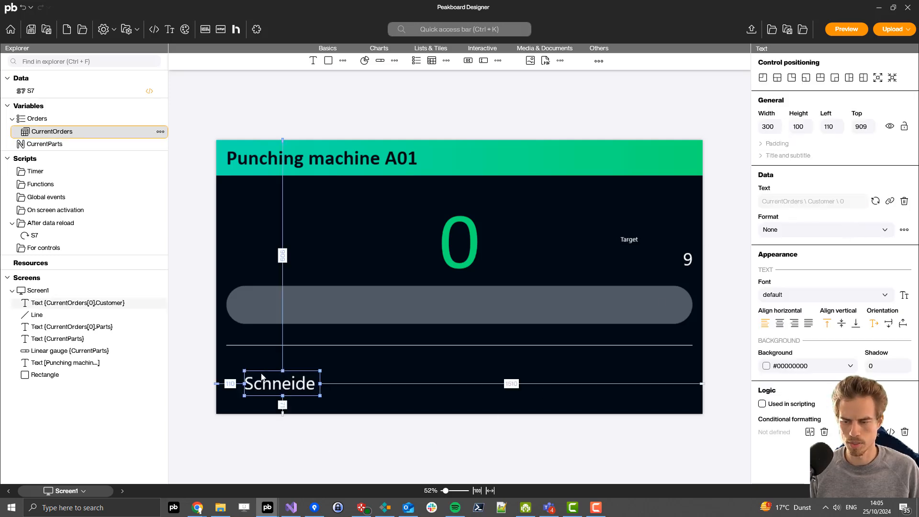
{"action": "left_click_drag", "start_coordinate": [319, 395], "coordinate": [404, 404]}
{"action": "left_click_drag", "start_coordinate": [257, 388], "coordinate": [237, 387]}
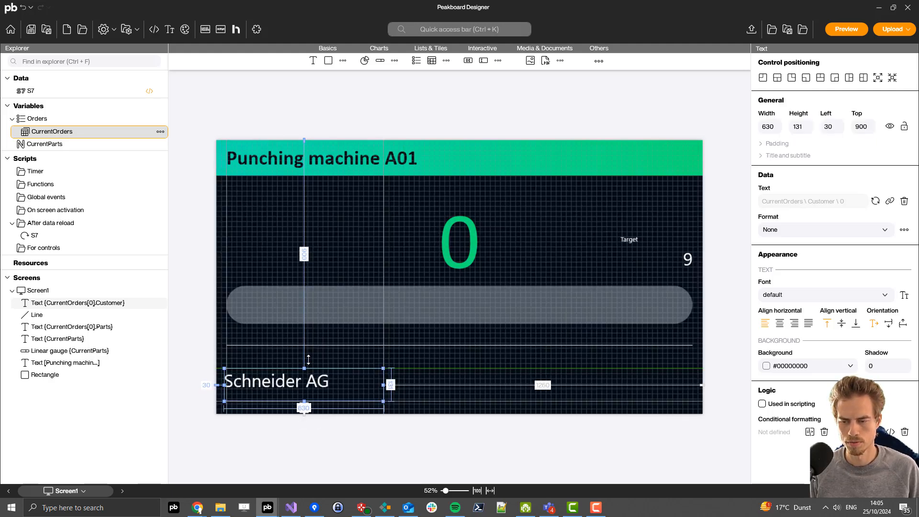
{"action": "left_click_drag", "start_coordinate": [303, 371], "coordinate": [303, 358]}
Give the customer text control the title Customer.
{"action": "left_click", "coordinate": [763, 156]}
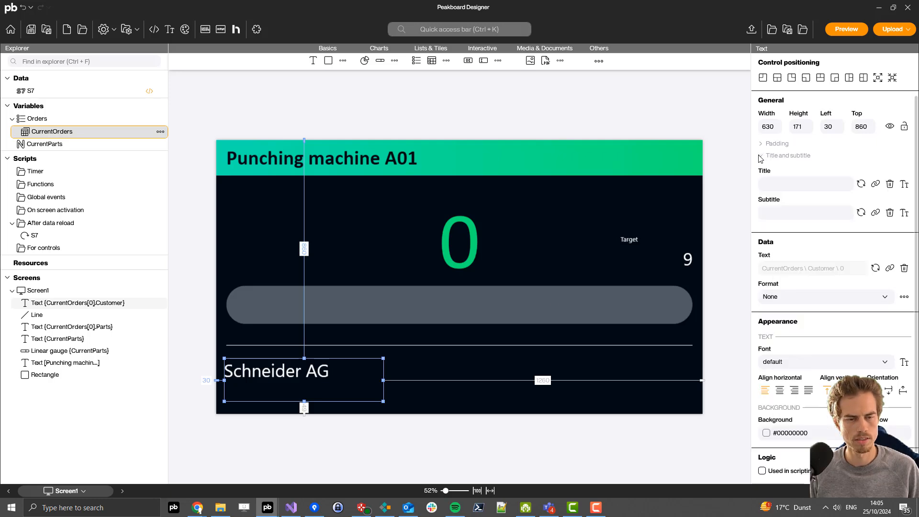
{"action": "type", "text": "Customer"}
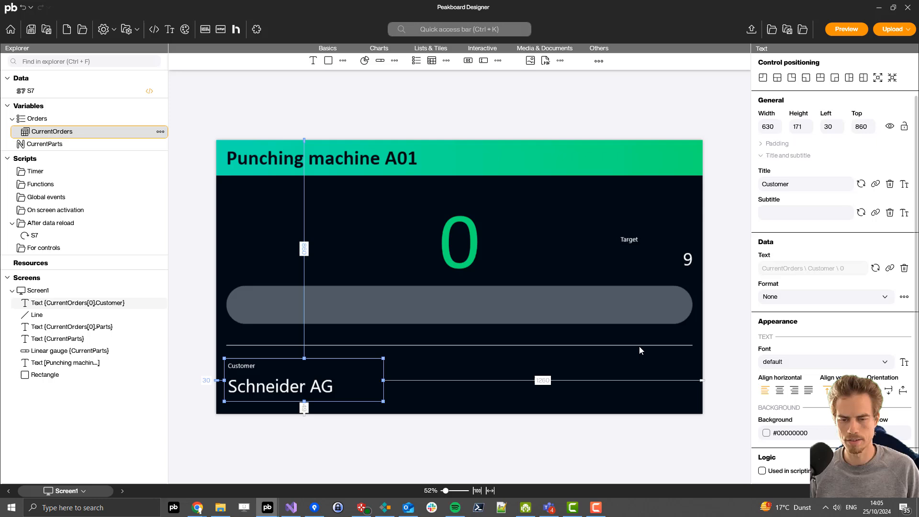
{"action": "left_click", "coordinate": [614, 347]}
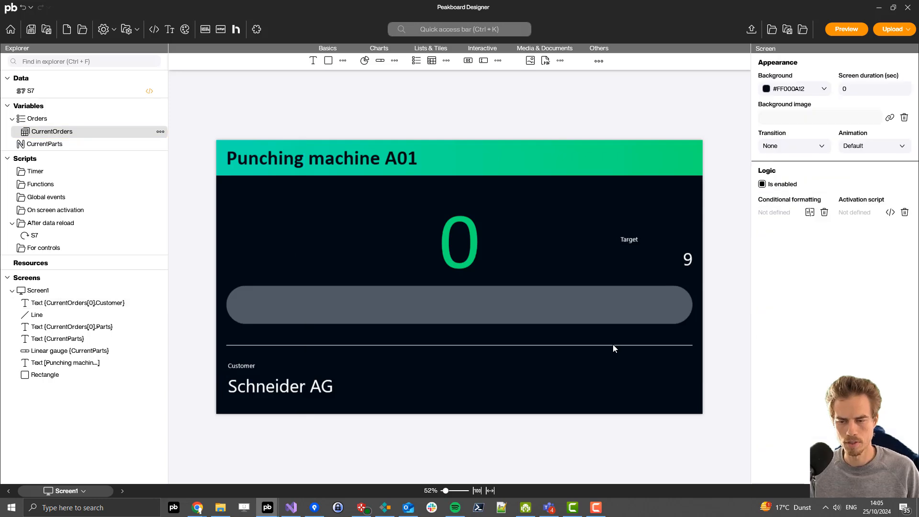
Add a conditional formatting rule to the header rectangle that checks whether S7 State in row 0 equals the unticked value.
{"action": "left_click", "coordinate": [475, 154]}
{"action": "left_click", "coordinate": [527, 147]}
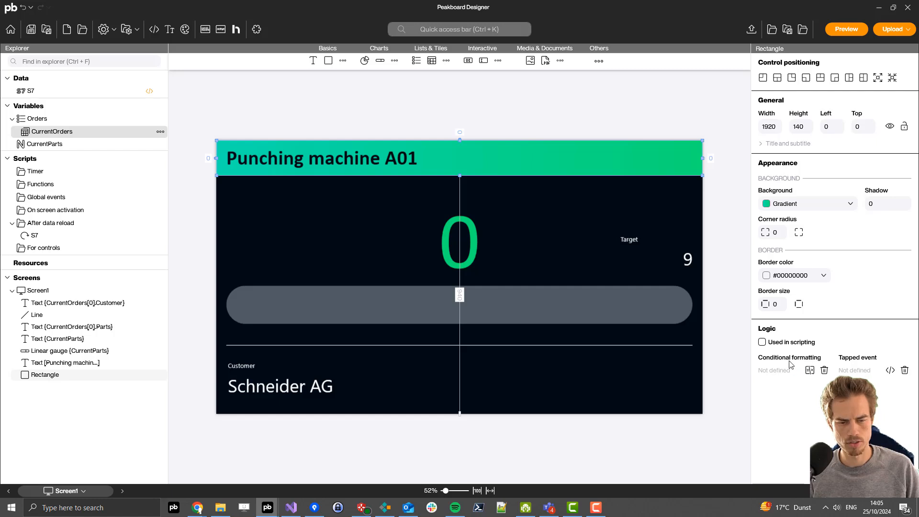
{"action": "left_click", "coordinate": [809, 370]}
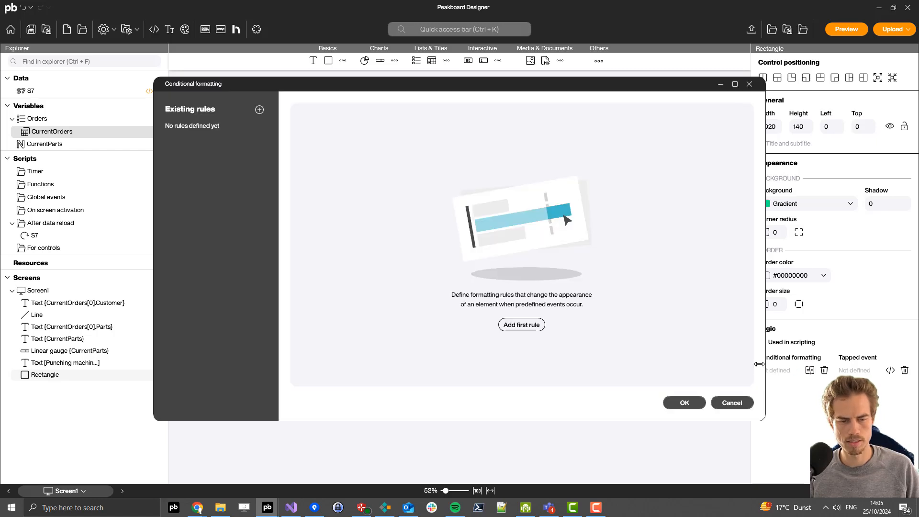
{"action": "left_click", "coordinate": [525, 325]}
{"action": "left_click", "coordinate": [451, 167]}
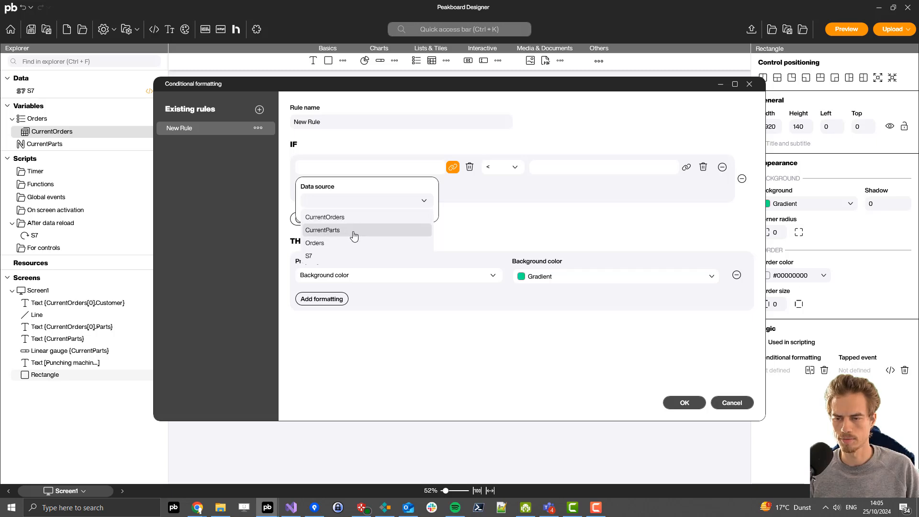
{"action": "left_click", "coordinate": [315, 256]}
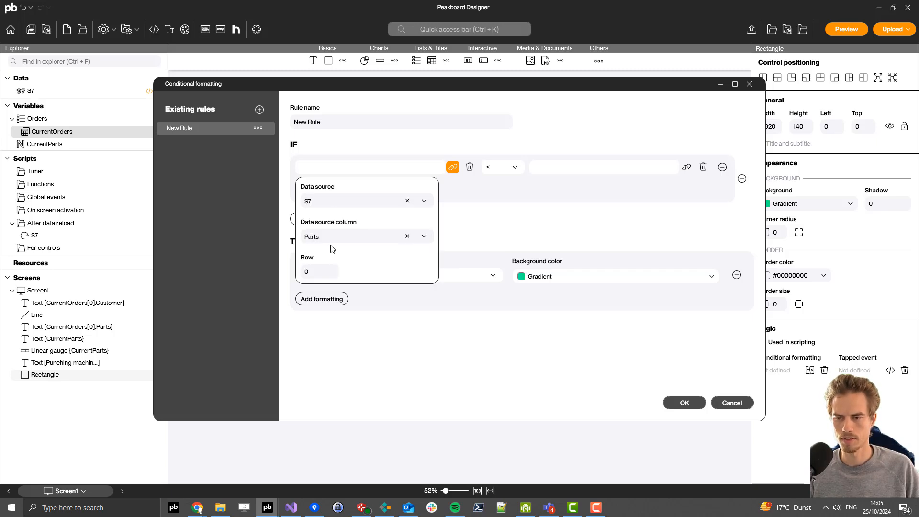
{"action": "left_click", "coordinate": [331, 237]}
{"action": "left_click", "coordinate": [319, 266]}
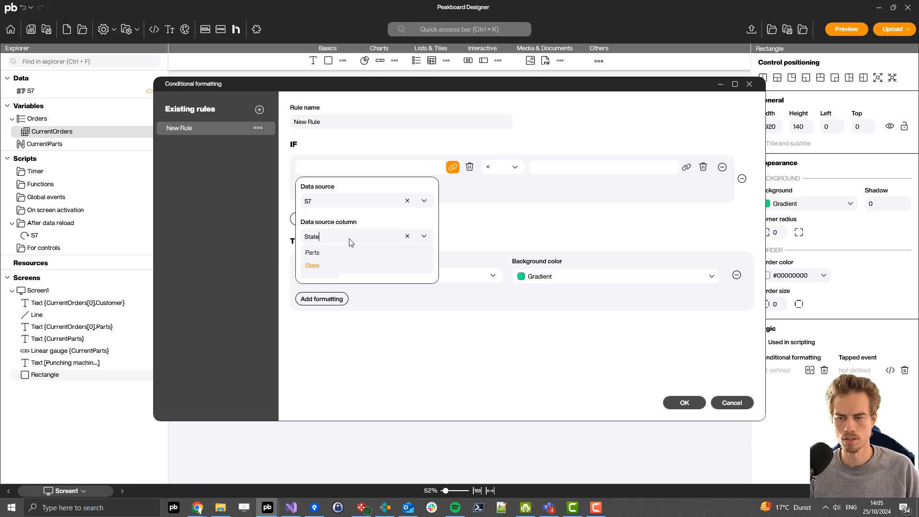
{"action": "left_click", "coordinate": [520, 244]}
{"action": "left_click", "coordinate": [514, 167]}
{"action": "left_click", "coordinate": [557, 222]}
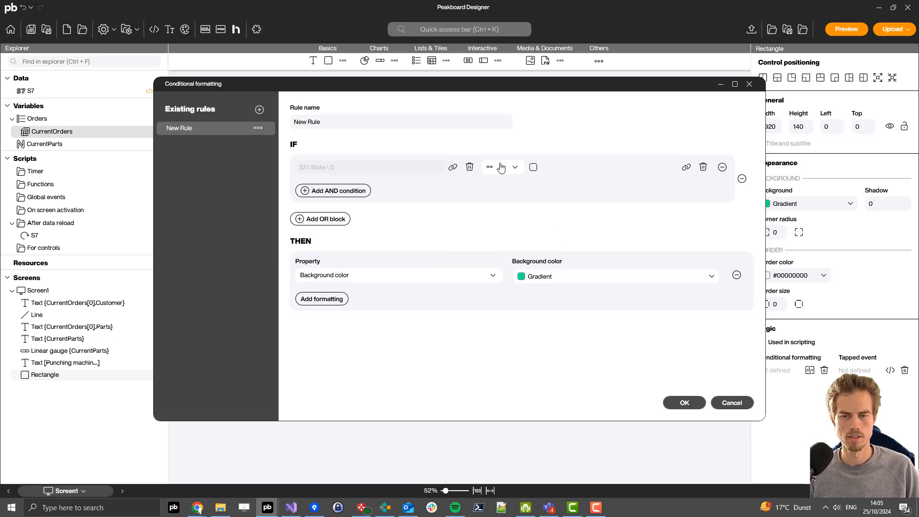
Set the rule's background colour to the red color-to-color gradient and confirm the conditional formatting.
{"action": "left_click", "coordinate": [537, 281]}
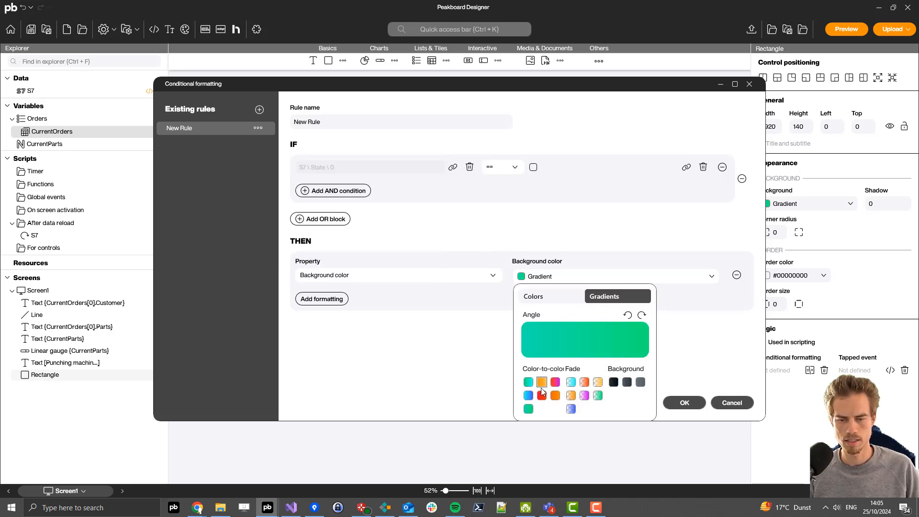
{"action": "left_click", "coordinate": [541, 395]}
{"action": "left_click", "coordinate": [436, 355]}
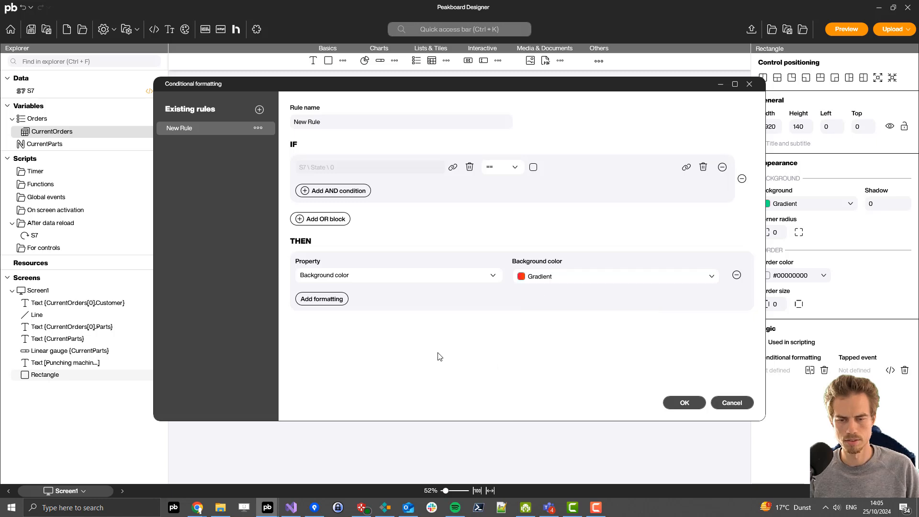
{"action": "left_click", "coordinate": [681, 402]}
{"action": "left_click", "coordinate": [498, 239]}
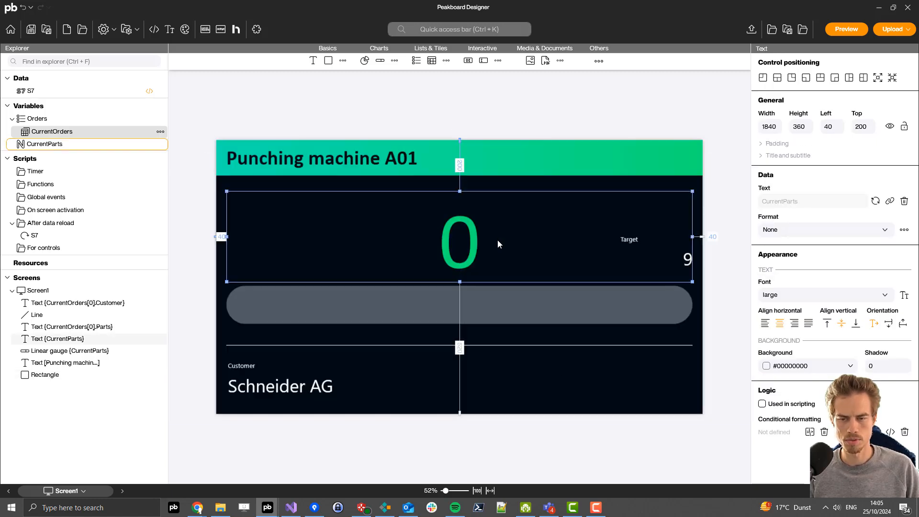
{"action": "left_click", "coordinate": [528, 305]}
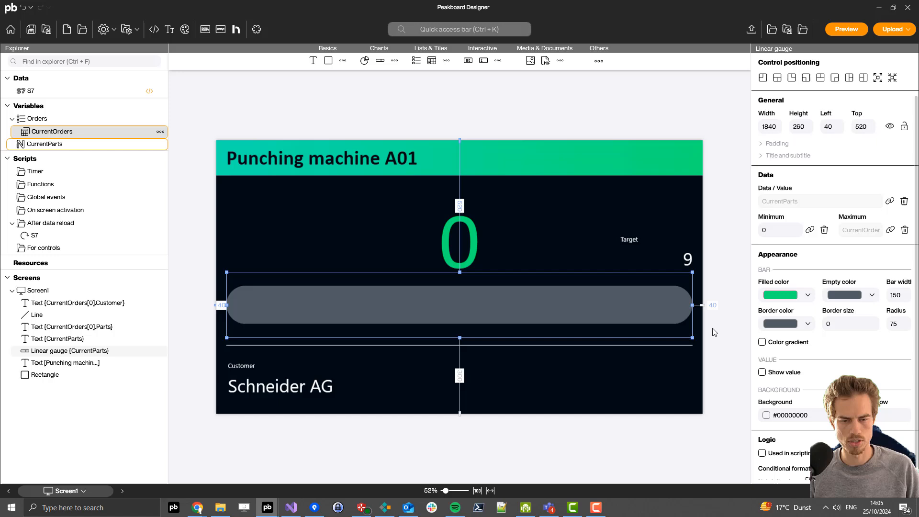
{"action": "left_click", "coordinate": [468, 243]}
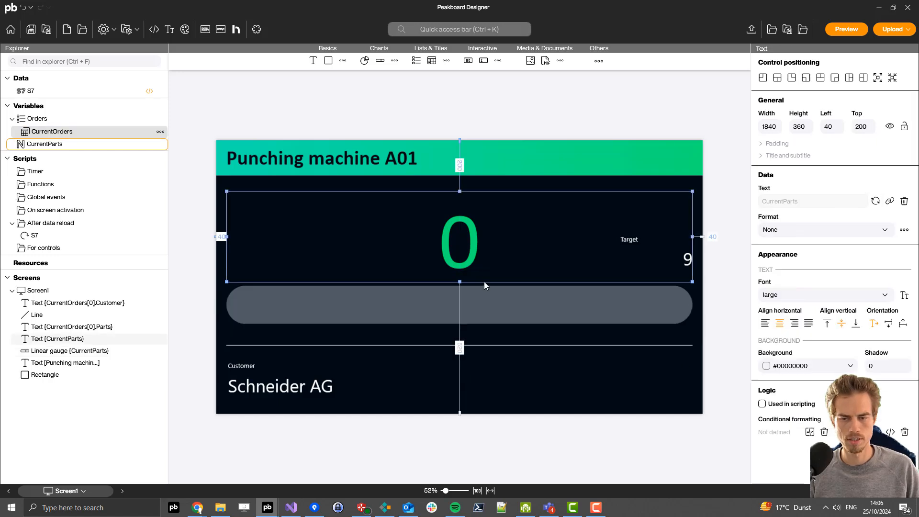
{"action": "left_click", "coordinate": [538, 300]}
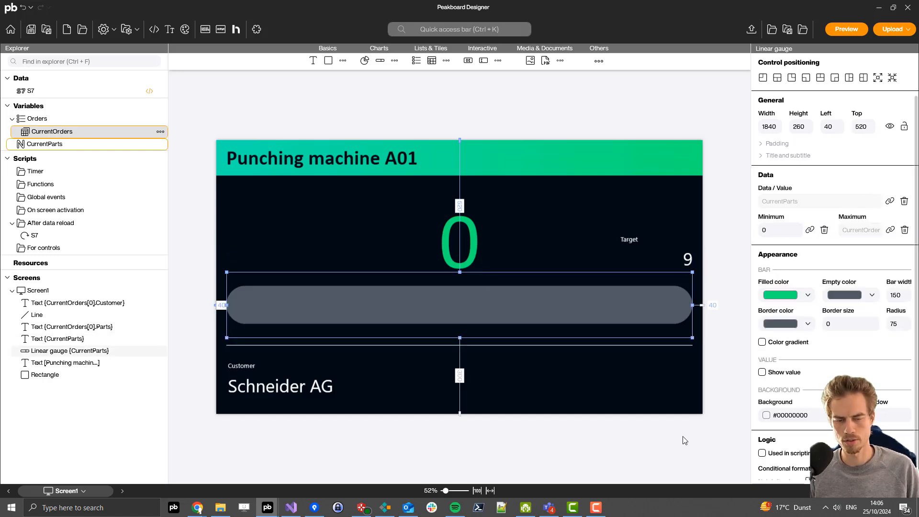
{"action": "left_click", "coordinate": [677, 425]}
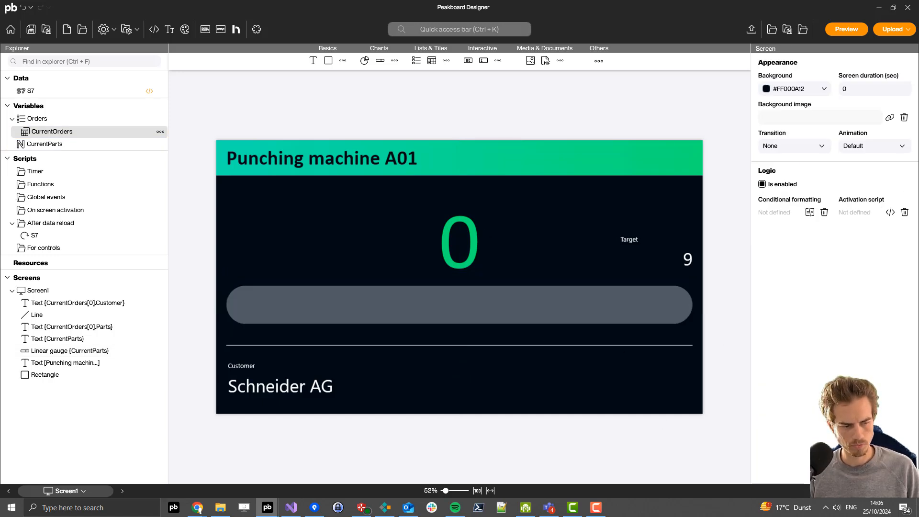
Launch a preview of the dashboard to check the part count, gauge and customer.
{"action": "left_click", "coordinate": [844, 31]}
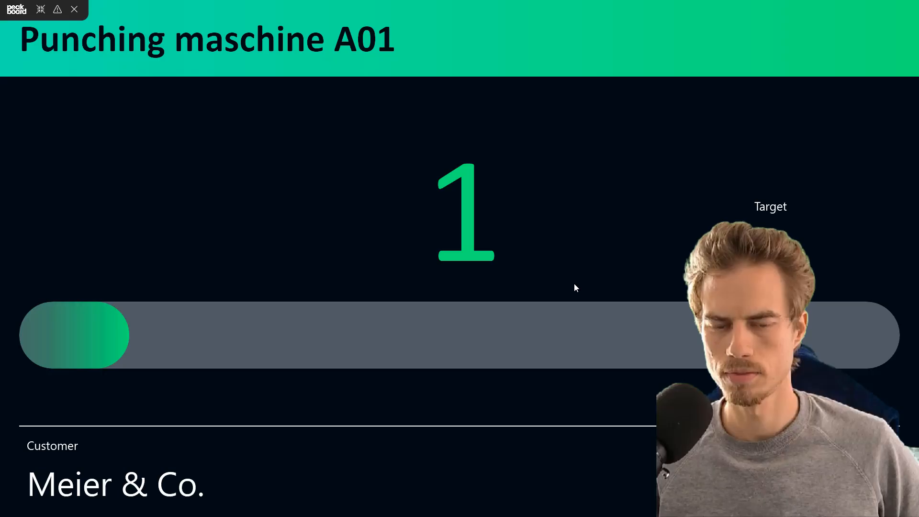